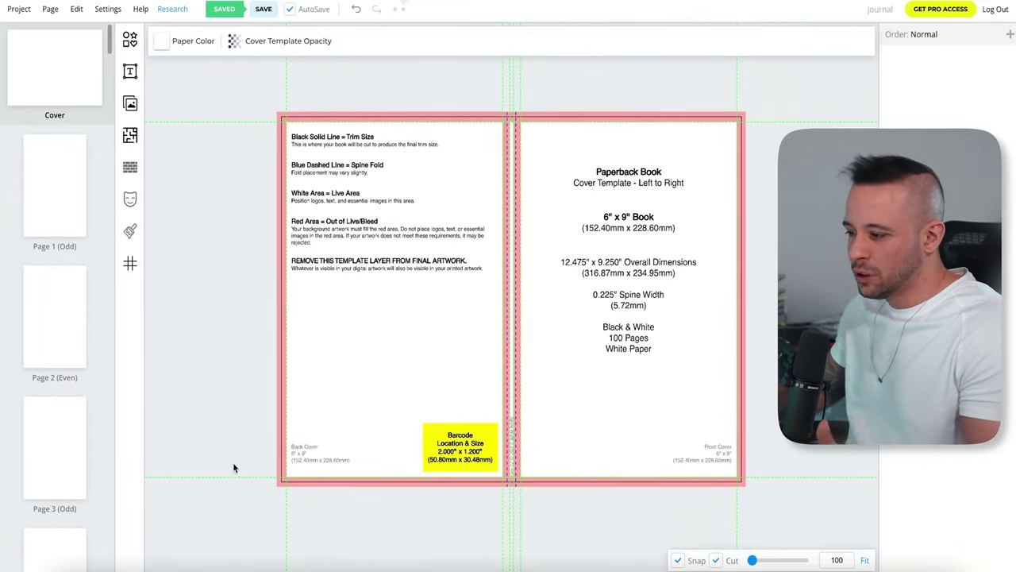
Hide the KDP cover template on the cover page
{"action": "left_click", "coordinate": [235, 41]}
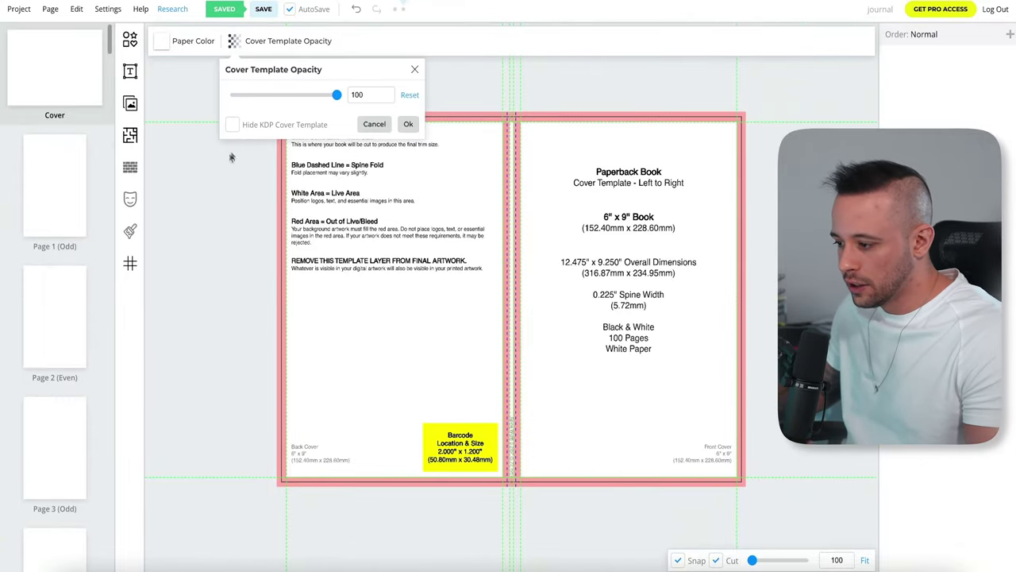
{"action": "left_click", "coordinate": [233, 125]}
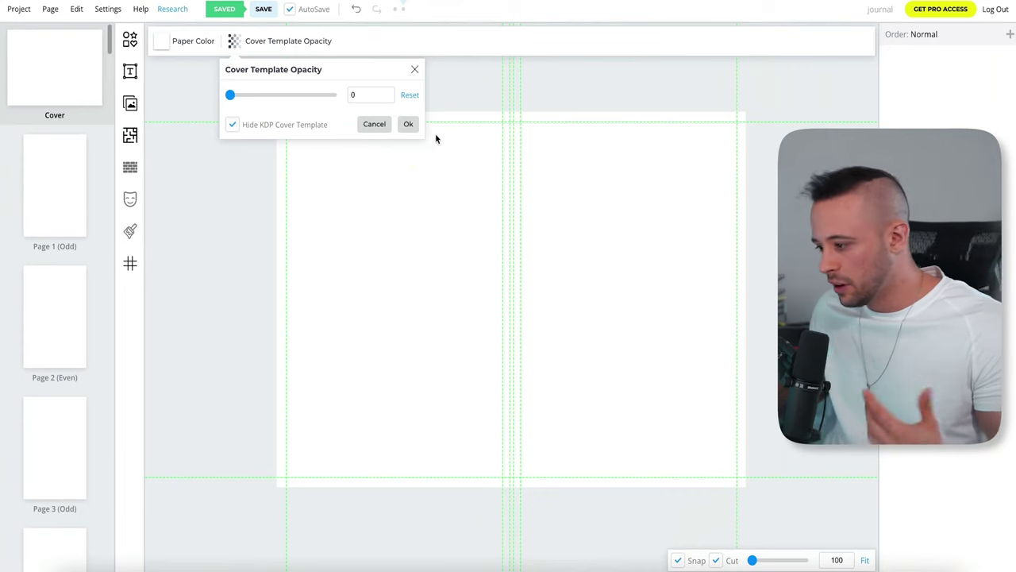
{"action": "left_click", "coordinate": [407, 124]}
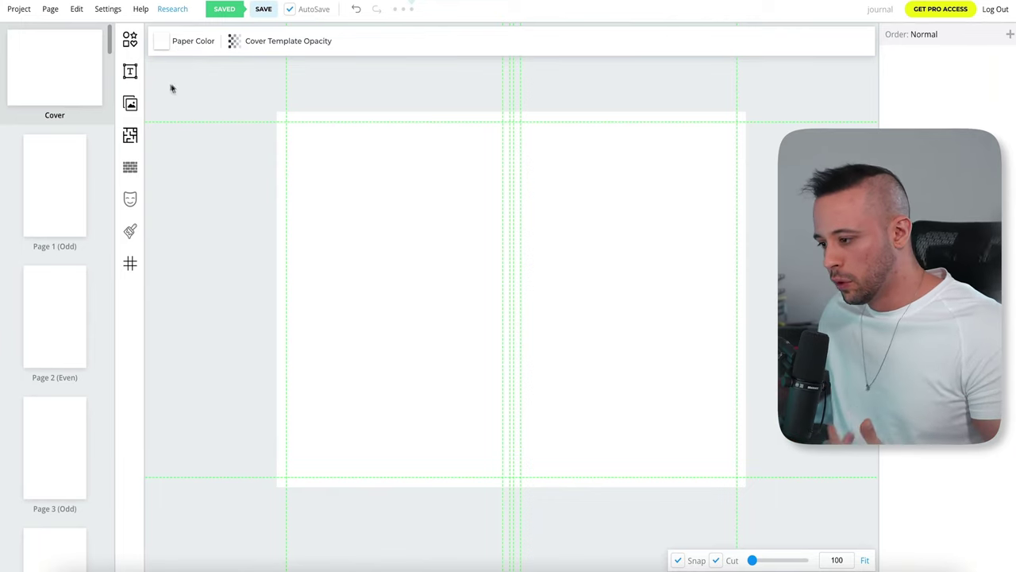
Search the Pixabay image library for "mountain" and add the photo of balanced rocks at sunset to the cover
{"action": "left_click", "coordinate": [130, 104]}
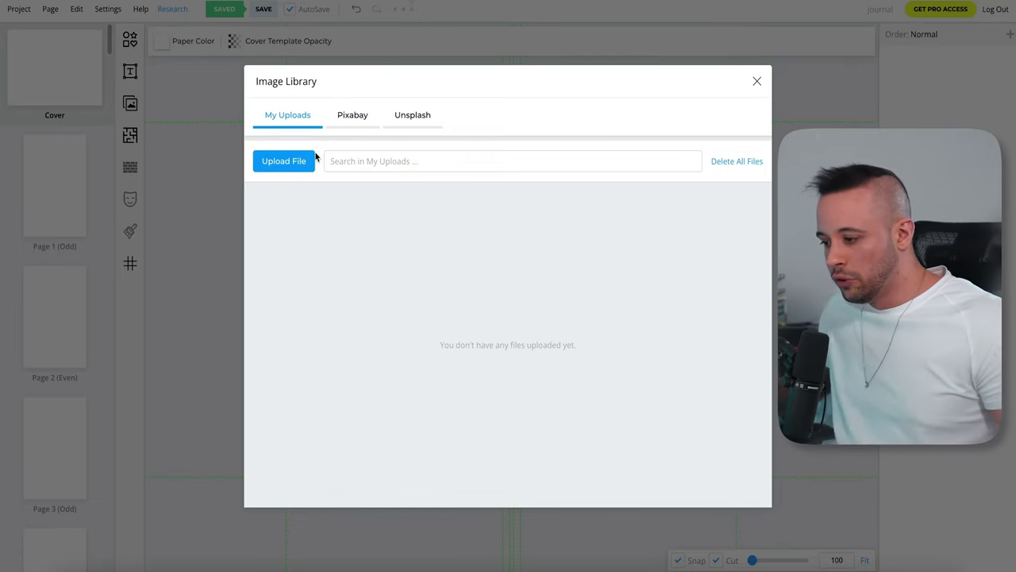
{"action": "left_click", "coordinate": [355, 121]}
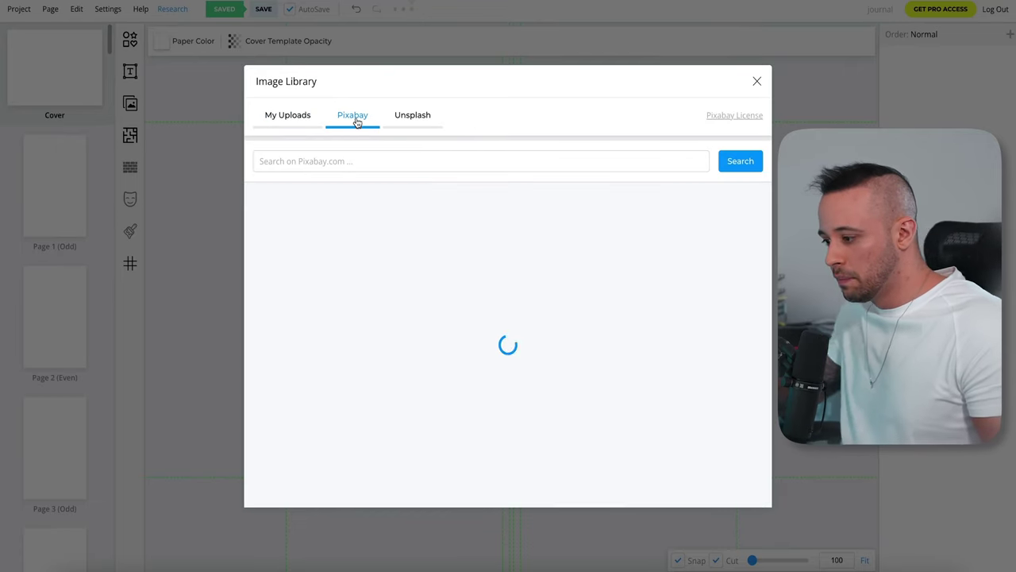
{"action": "left_click", "coordinate": [407, 124]}
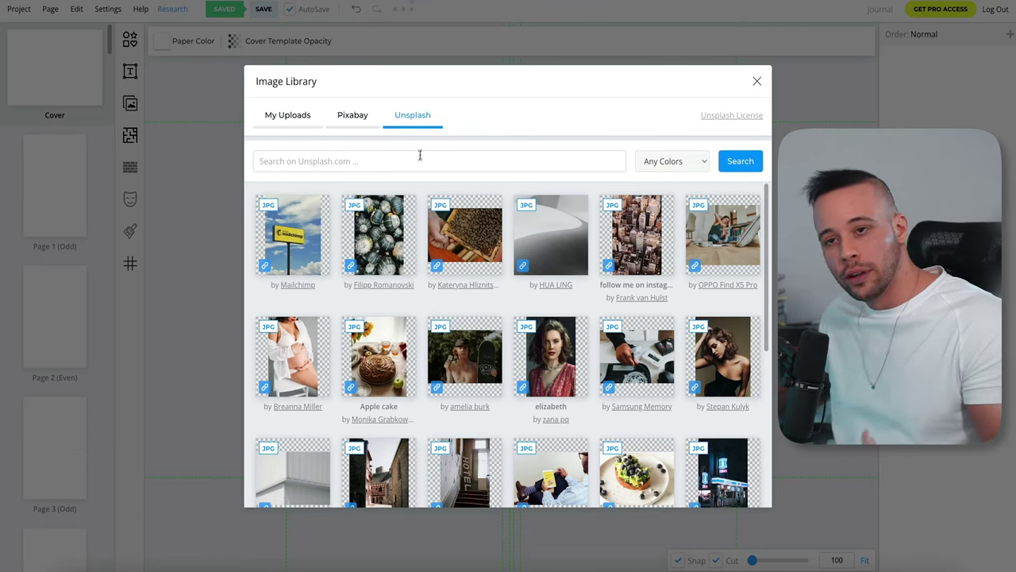
{"action": "left_click", "coordinate": [354, 115]}
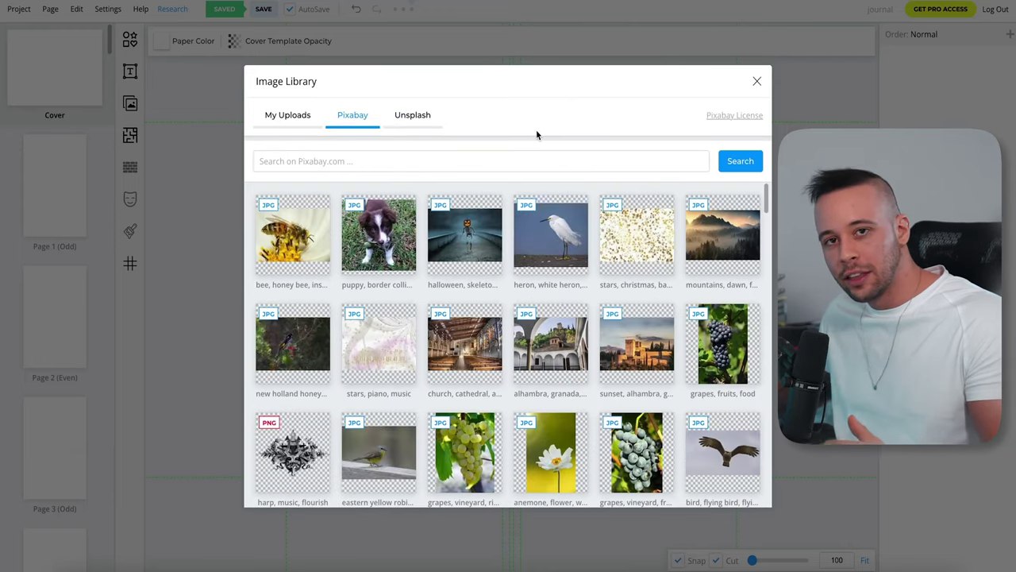
{"action": "left_click", "coordinate": [476, 161]}
{"action": "type", "text": "mountain"}
{"action": "key", "text": "Return"}
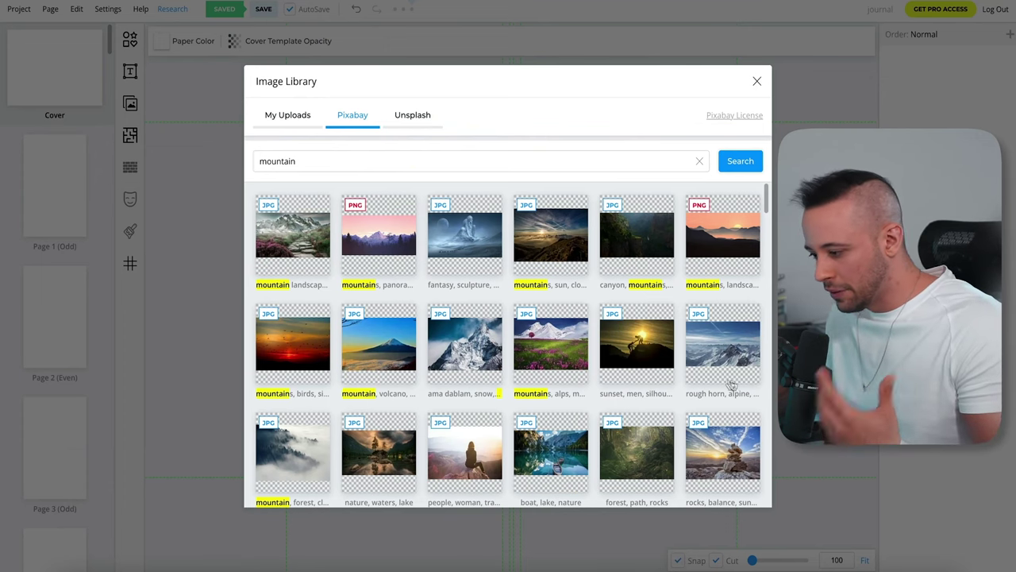
{"action": "left_click", "coordinate": [745, 469]}
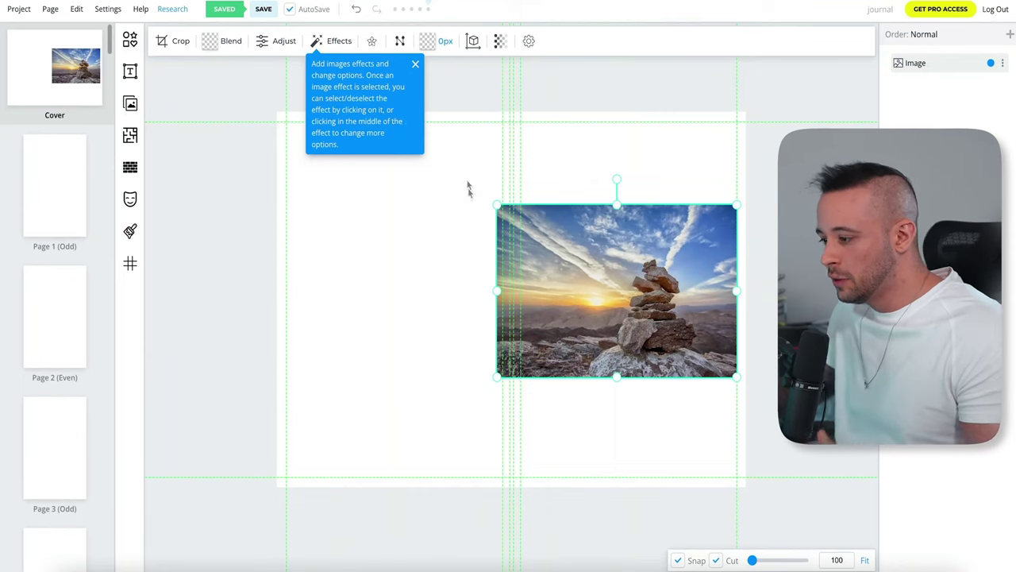
Move and enlarge the rocks photo until it fills both the back and front covers, and save the project
{"action": "left_click", "coordinate": [415, 66]}
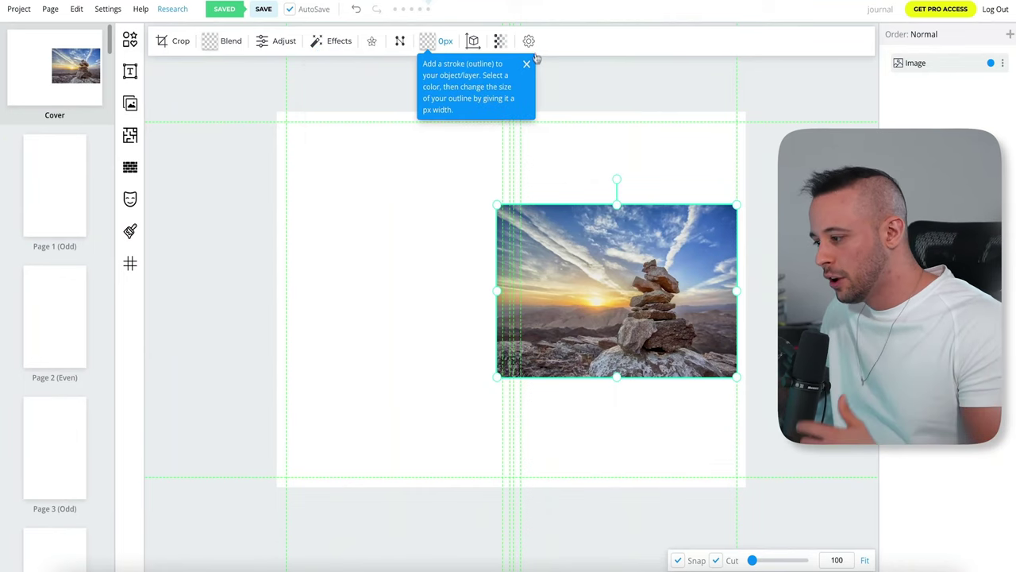
{"action": "left_click", "coordinate": [525, 61]}
{"action": "left_click_drag", "start_coordinate": [624, 293], "coordinate": [516, 301]}
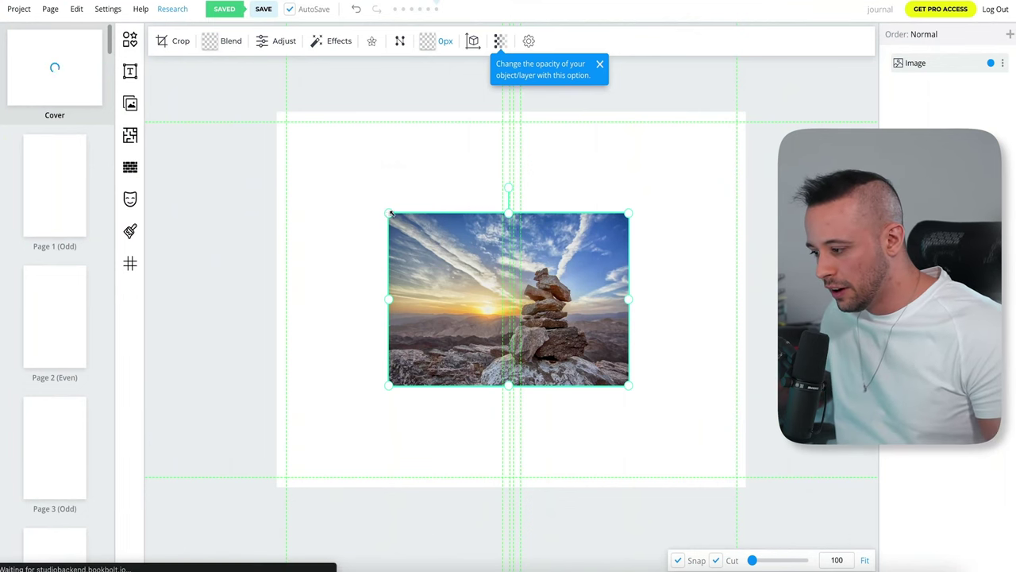
{"action": "left_click_drag", "start_coordinate": [388, 215], "coordinate": [240, 102]}
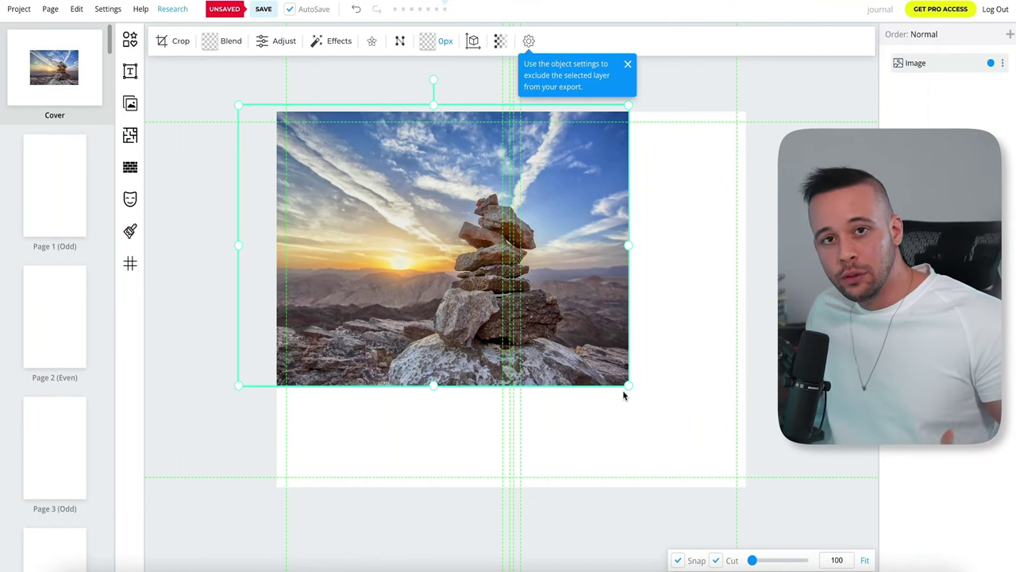
{"action": "left_click_drag", "start_coordinate": [626, 387], "coordinate": [778, 494]}
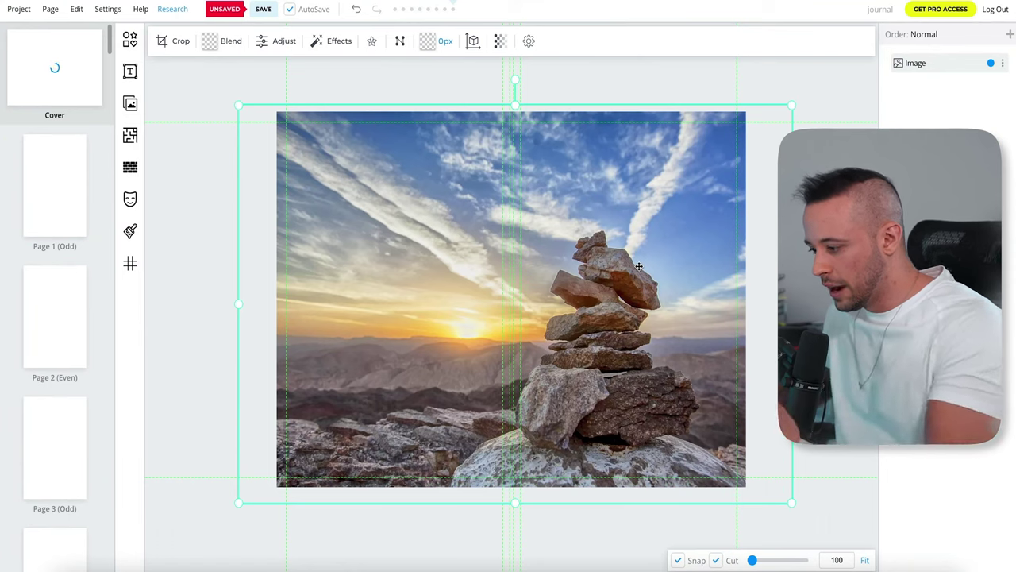
{"action": "key", "text": "ctrl+s"}
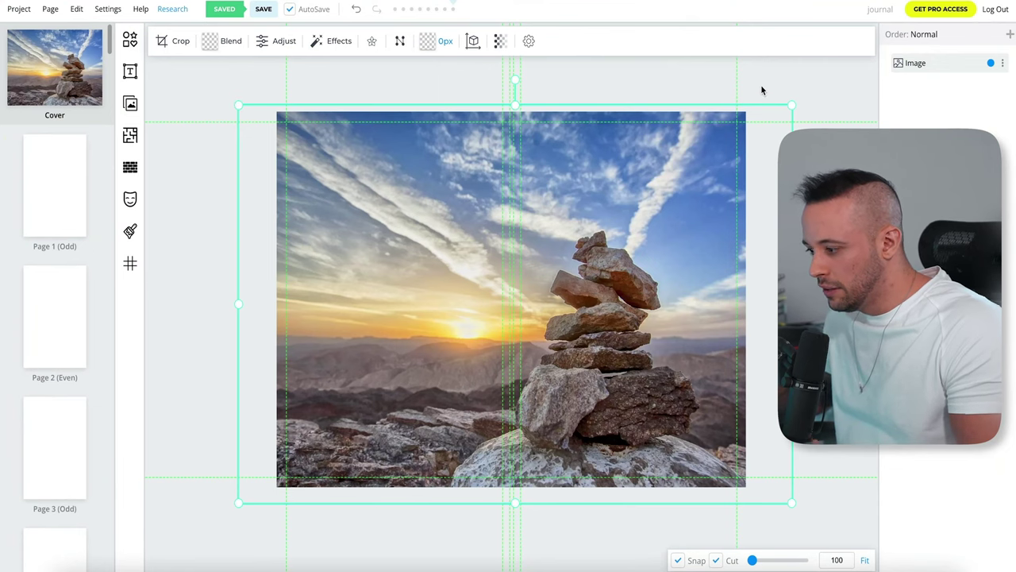
{"action": "left_click", "coordinate": [779, 106]}
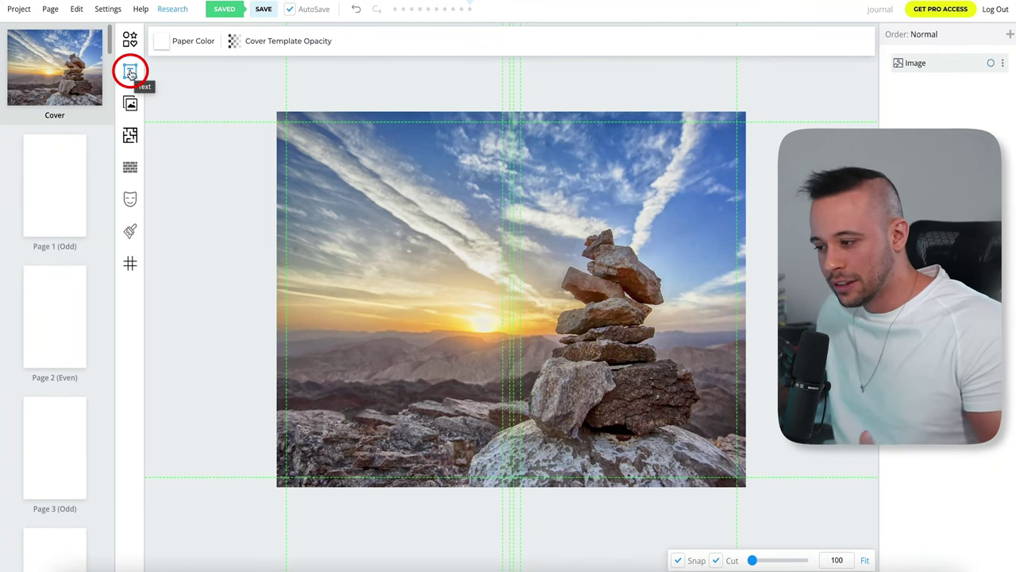
Add a Heading text and position it near the top of the front cover, above the rocks
{"action": "left_click", "coordinate": [131, 73]}
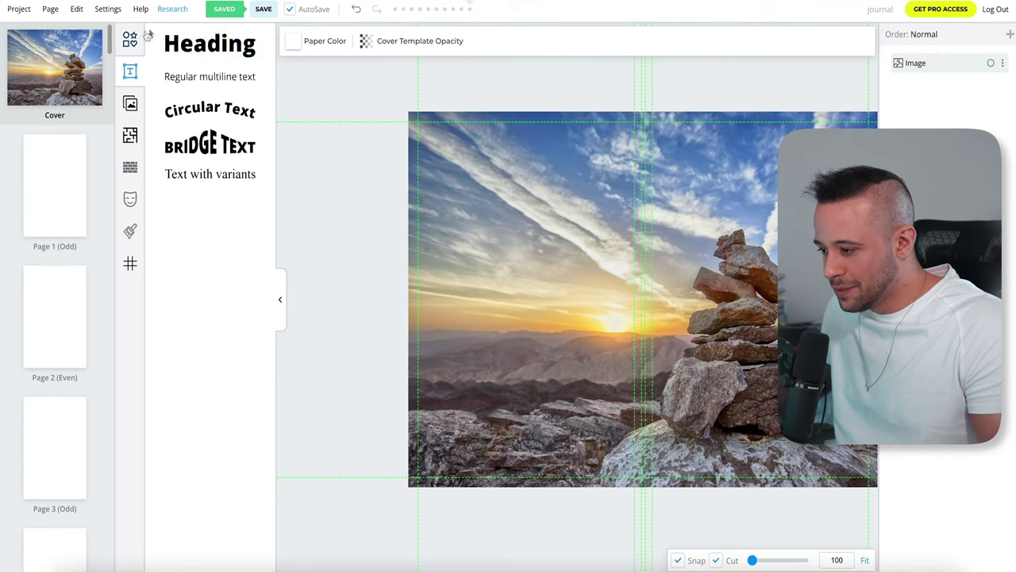
{"action": "left_click", "coordinate": [196, 49]}
{"action": "left_click_drag", "start_coordinate": [706, 295], "coordinate": [815, 161]}
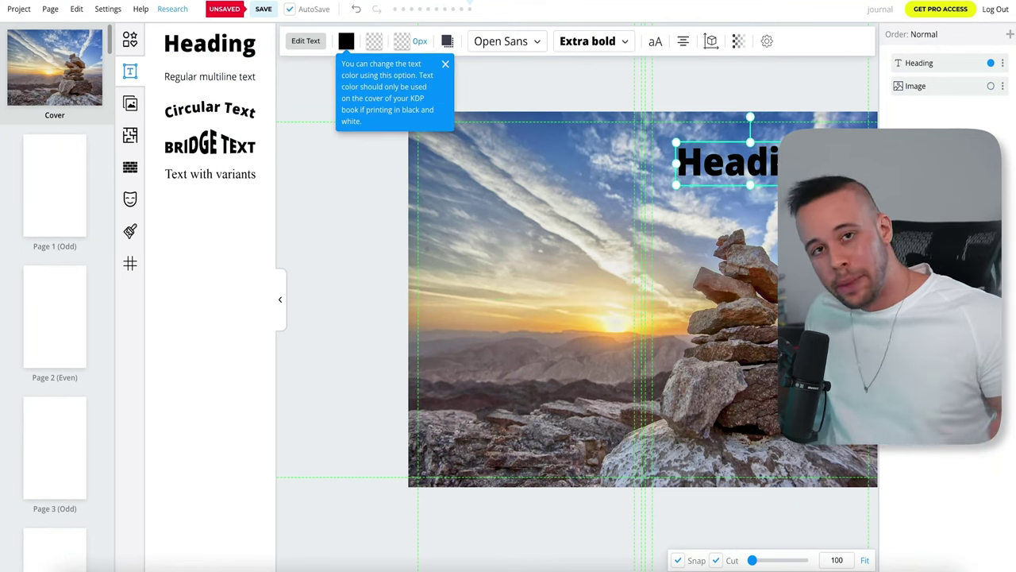
{"action": "left_click", "coordinate": [775, 121]}
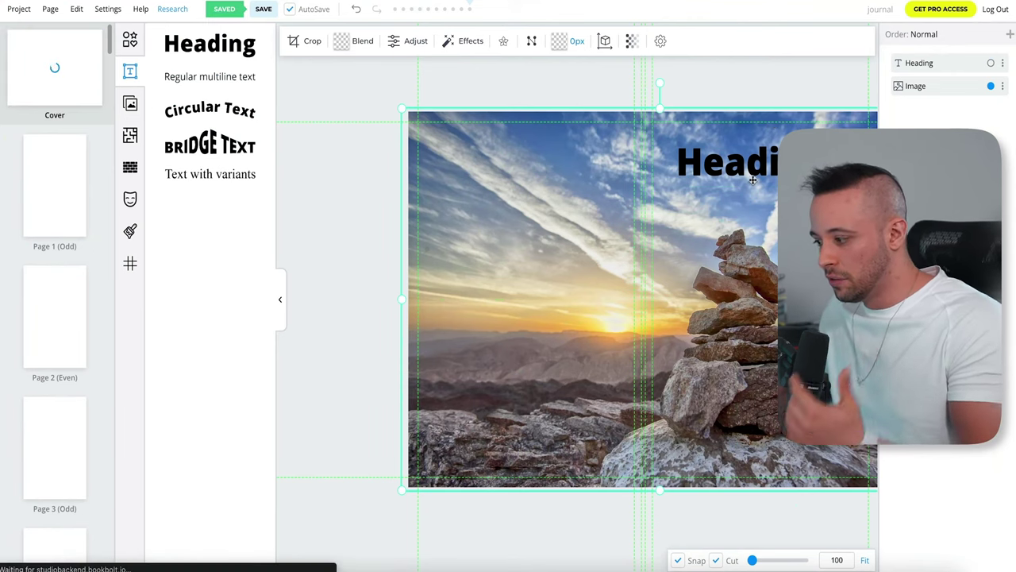
{"action": "left_click", "coordinate": [748, 181]}
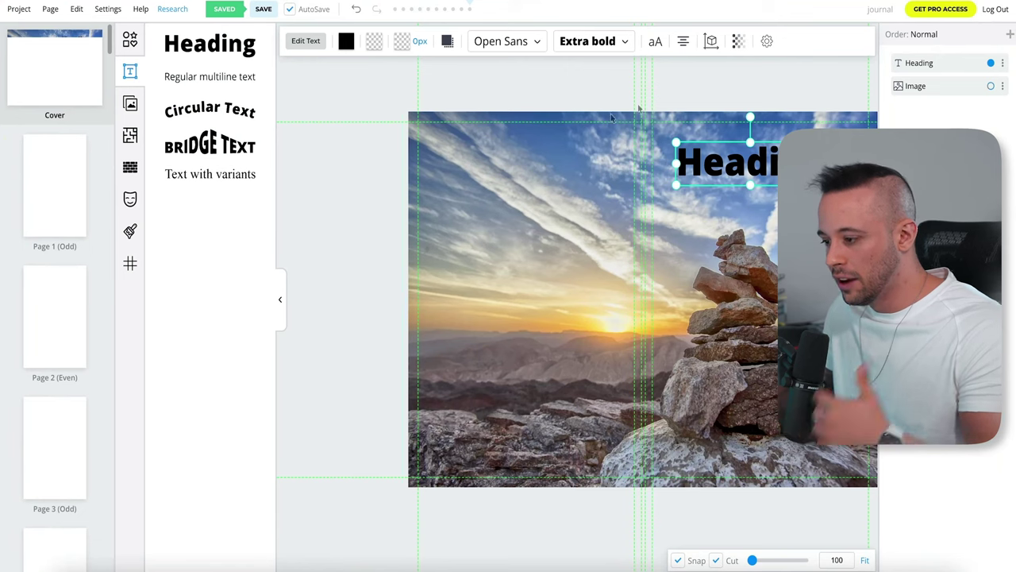
{"action": "left_click", "coordinate": [130, 38]}
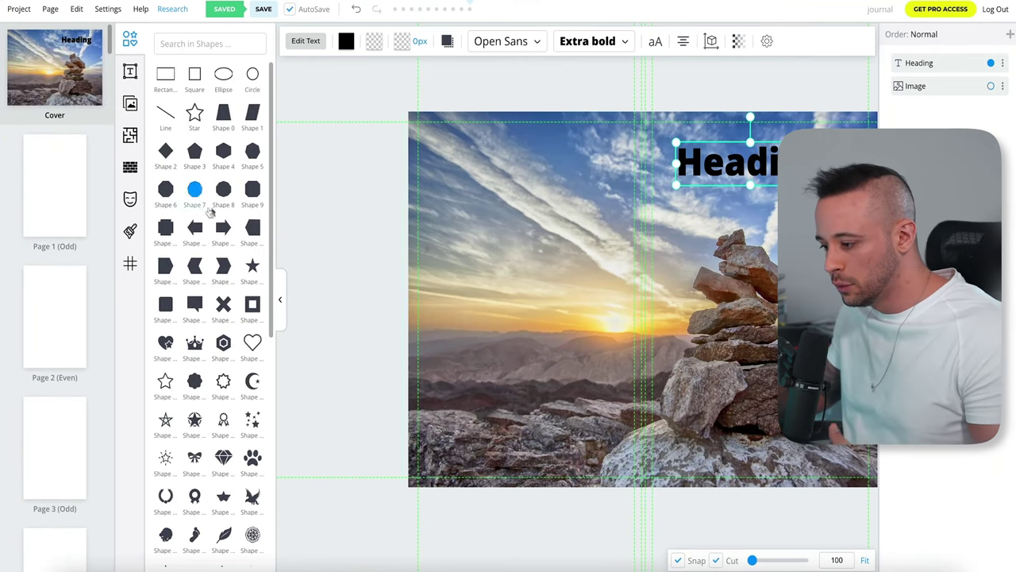
{"action": "left_click_drag", "start_coordinate": [273, 182], "coordinate": [278, 288]}
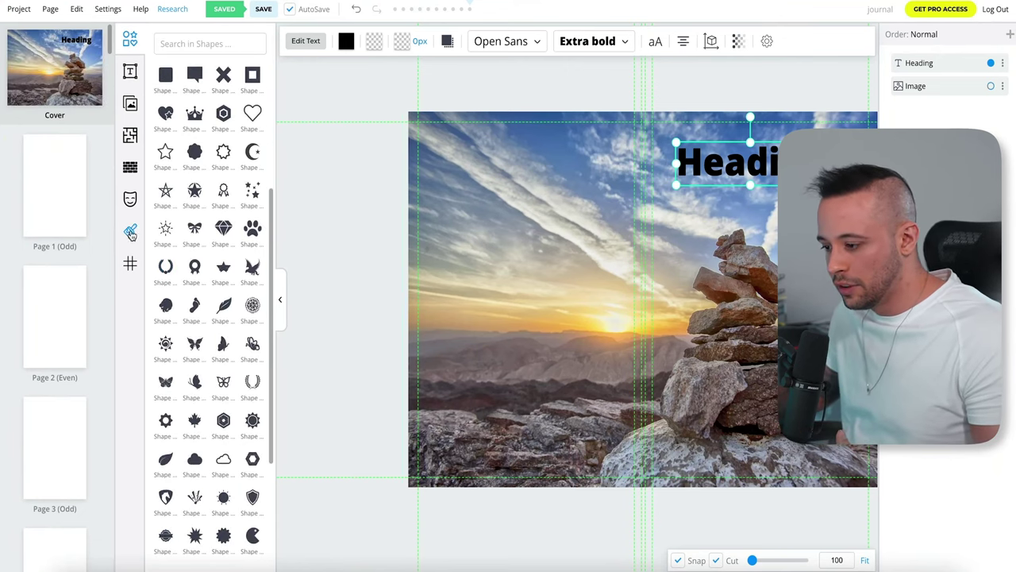
{"action": "left_click", "coordinate": [130, 199]}
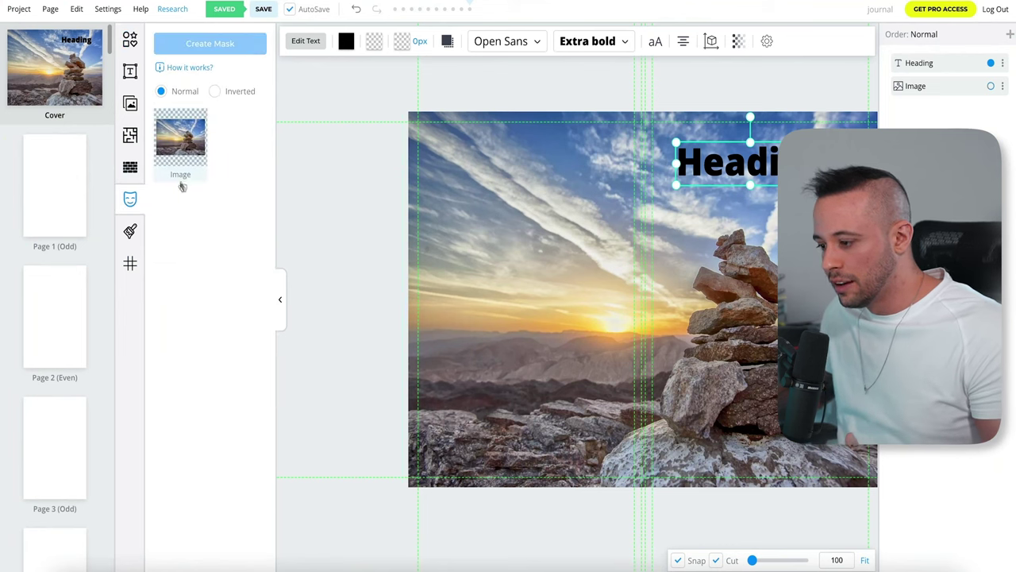
{"action": "left_click", "coordinate": [131, 167]}
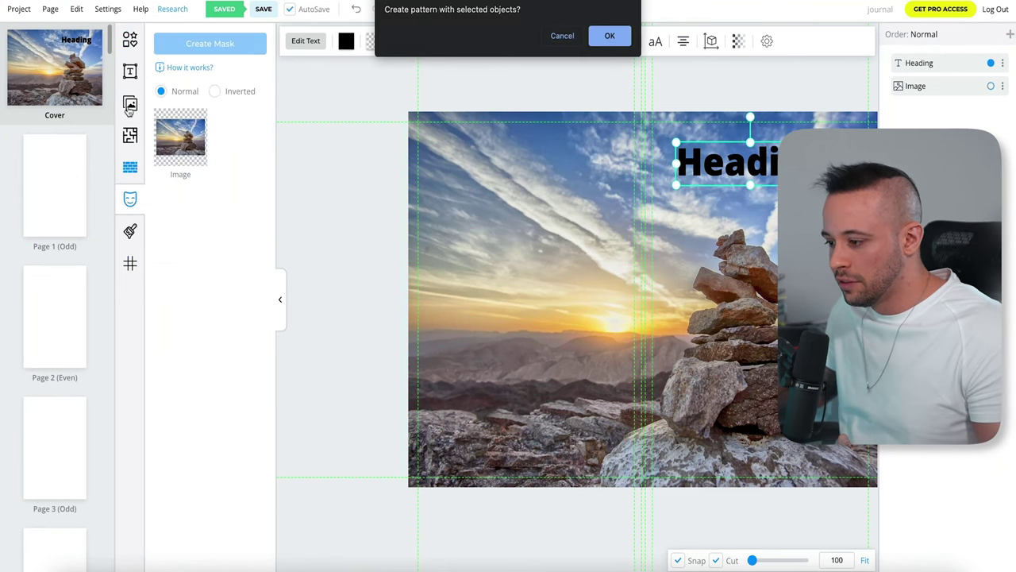
{"action": "left_click", "coordinate": [561, 34]}
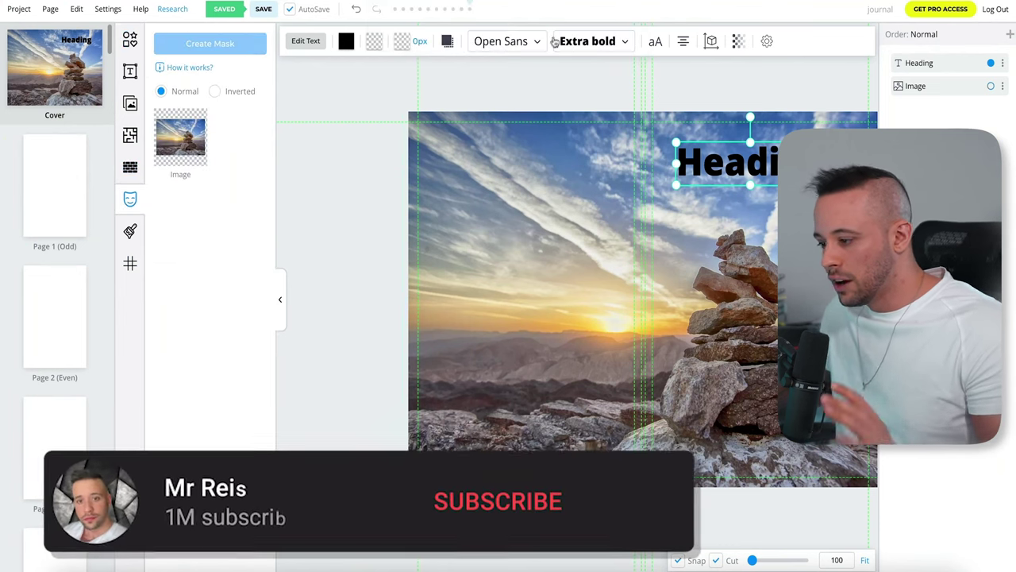
Try the Light font style on the front cover's heading
{"action": "left_click", "coordinate": [128, 67]}
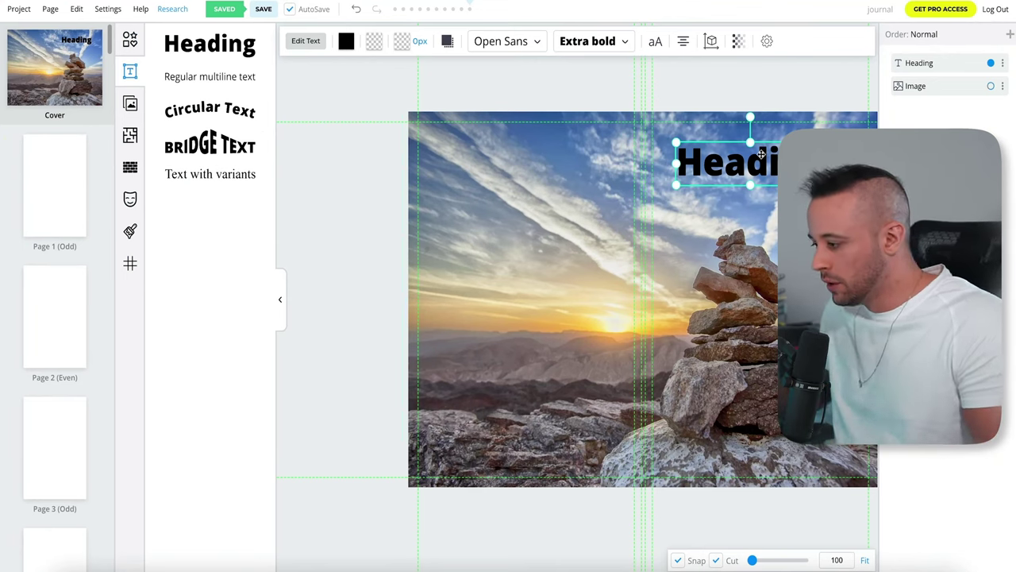
{"action": "left_click", "coordinate": [628, 43]}
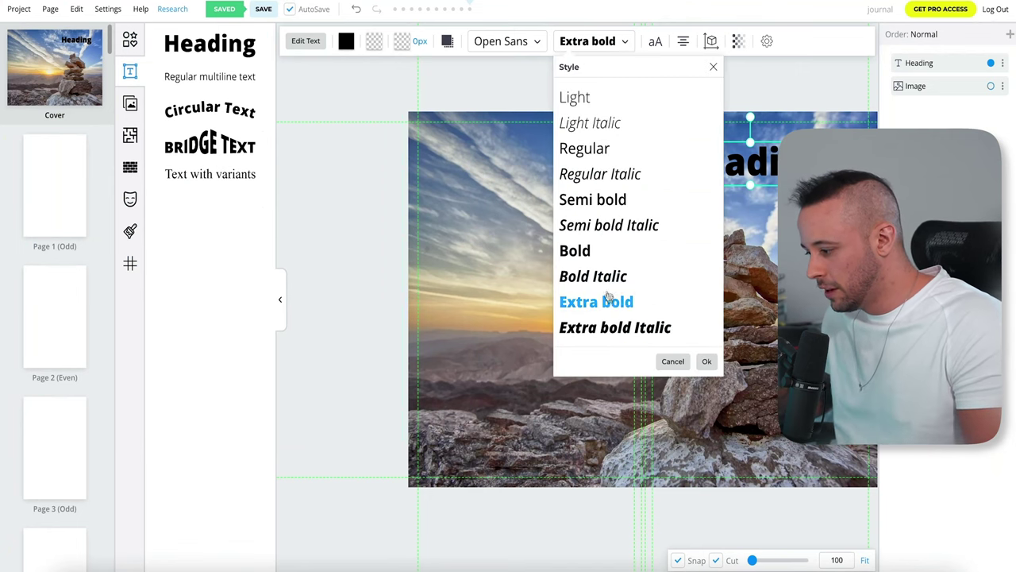
{"action": "left_click", "coordinate": [570, 96]}
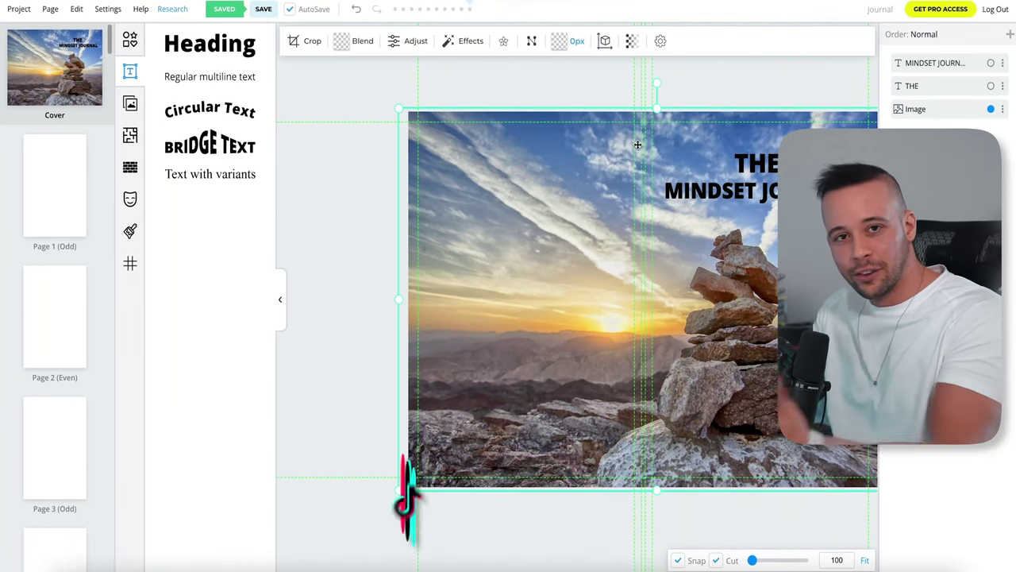
{"action": "left_click", "coordinate": [552, 102]}
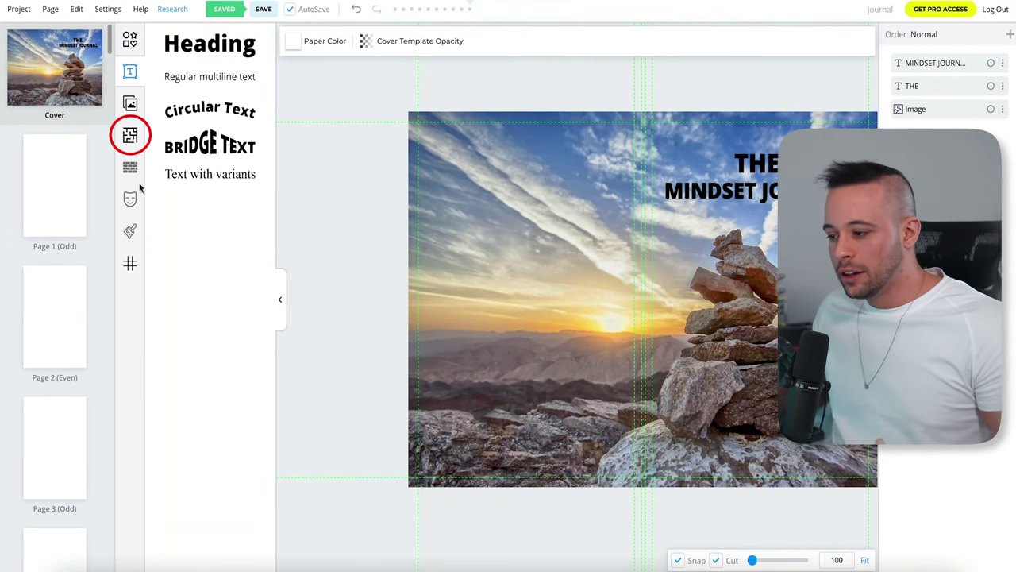
Apply the College Ruled variant of the Ruled interior template to the journal's pages
{"action": "left_click", "coordinate": [130, 137]}
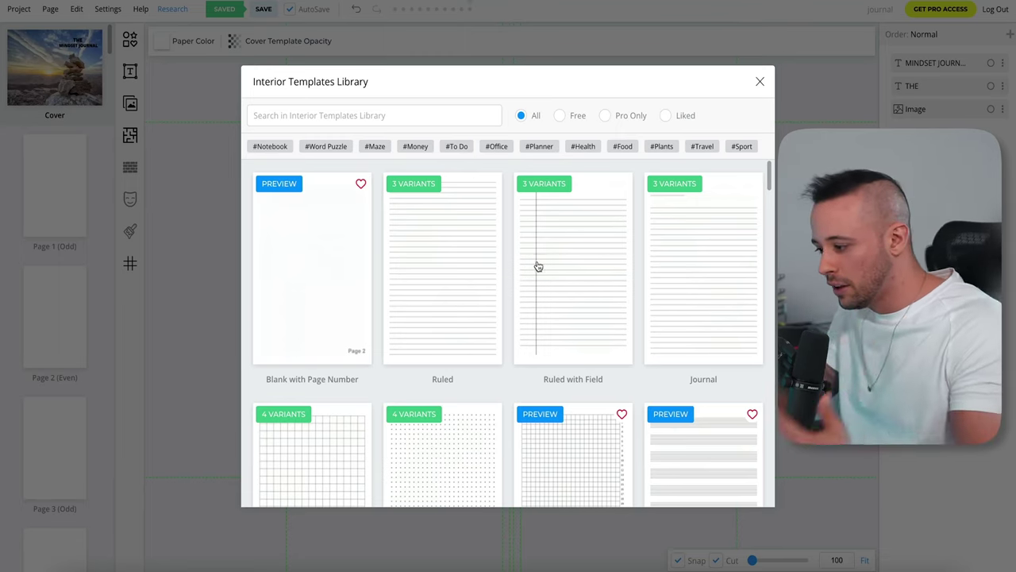
{"action": "scroll", "coordinate": [538, 267], "scroll_direction": "down", "scroll_amount": 2}
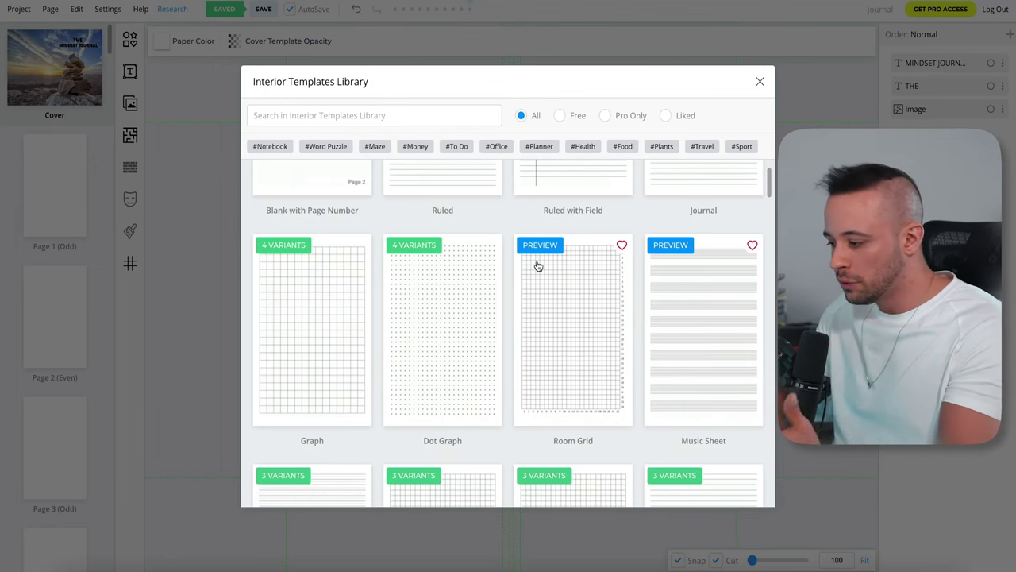
{"action": "scroll", "coordinate": [538, 267], "scroll_direction": "down", "scroll_amount": 2}
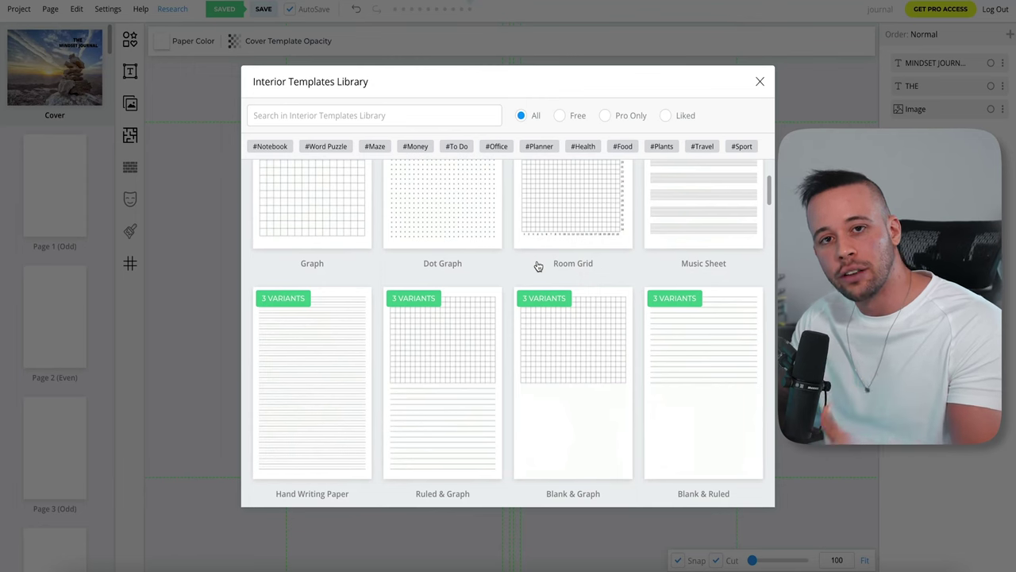
{"action": "scroll", "coordinate": [538, 266], "scroll_direction": "down", "scroll_amount": 3}
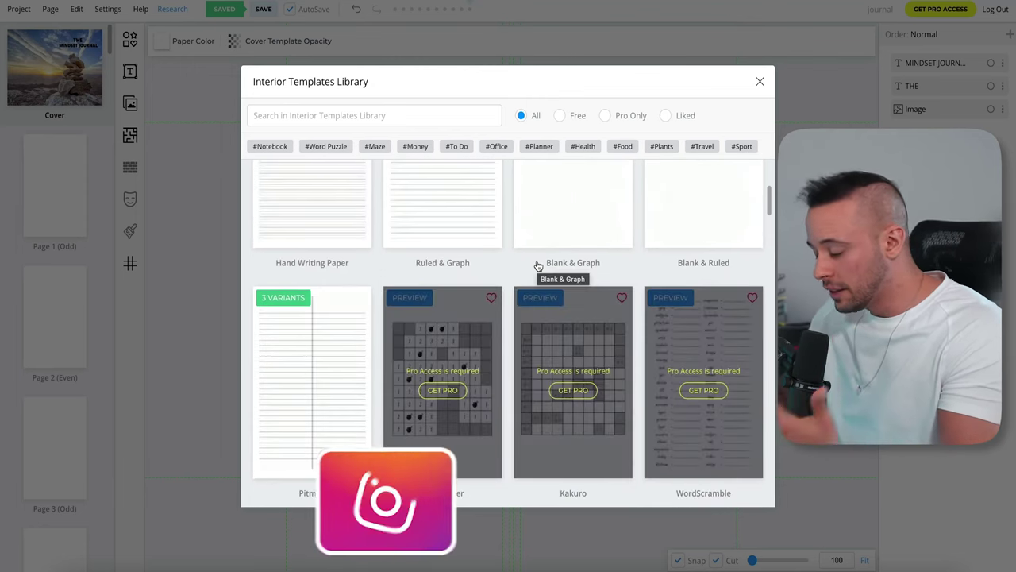
{"action": "scroll", "coordinate": [537, 267], "scroll_direction": "up", "scroll_amount": 7}
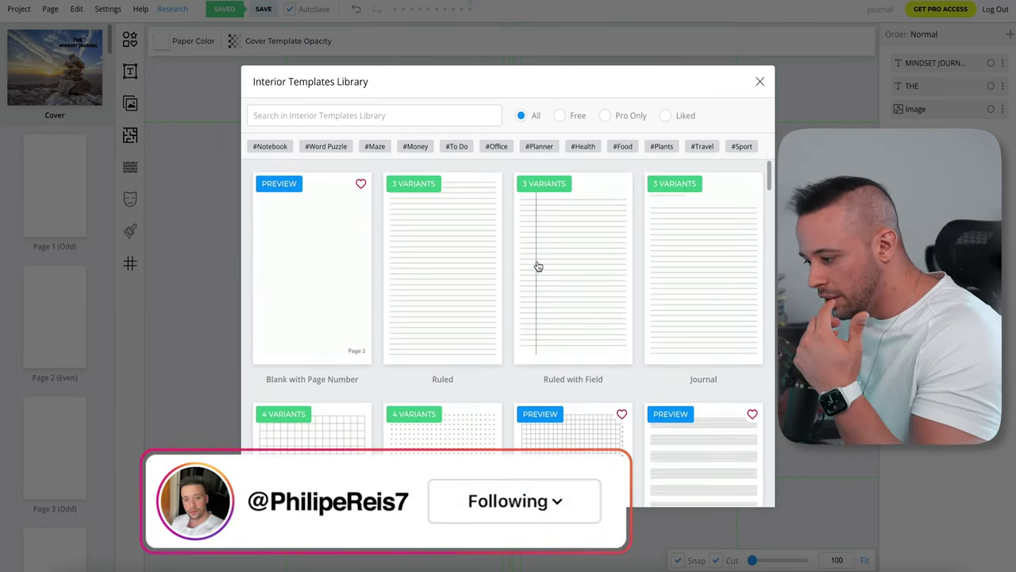
{"action": "left_click", "coordinate": [469, 256]}
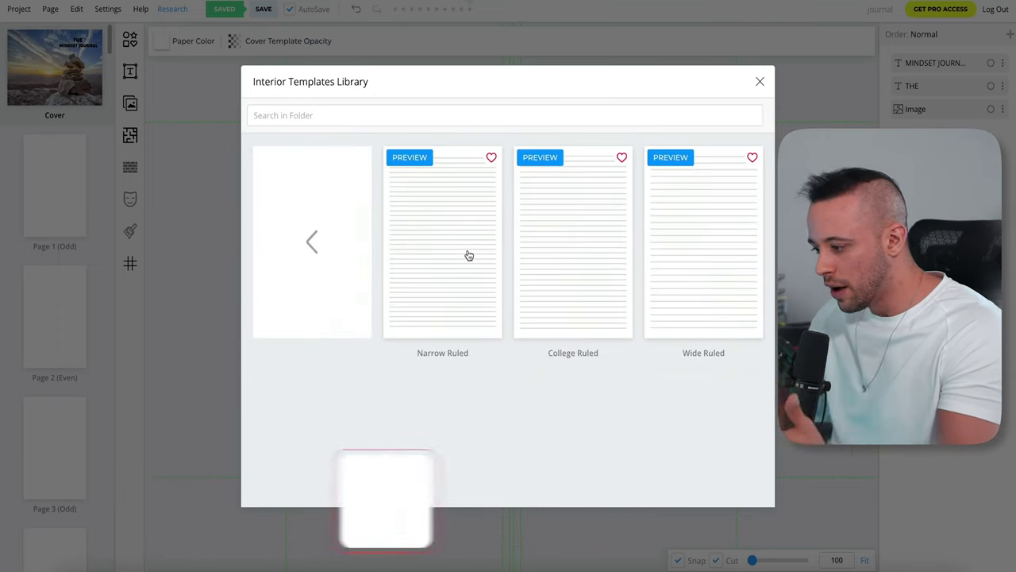
{"action": "left_click", "coordinate": [545, 231]}
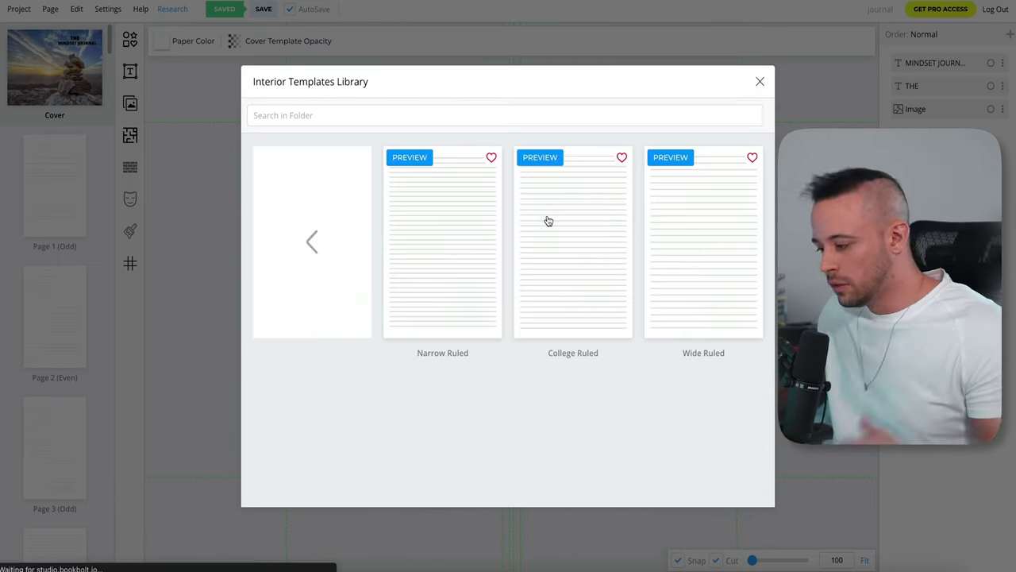
Fill all 100 interior pages with College Ruled lines, leaving the margins, line spacing, stroke width and colour at their defaults
{"action": "left_click", "coordinate": [546, 220]}
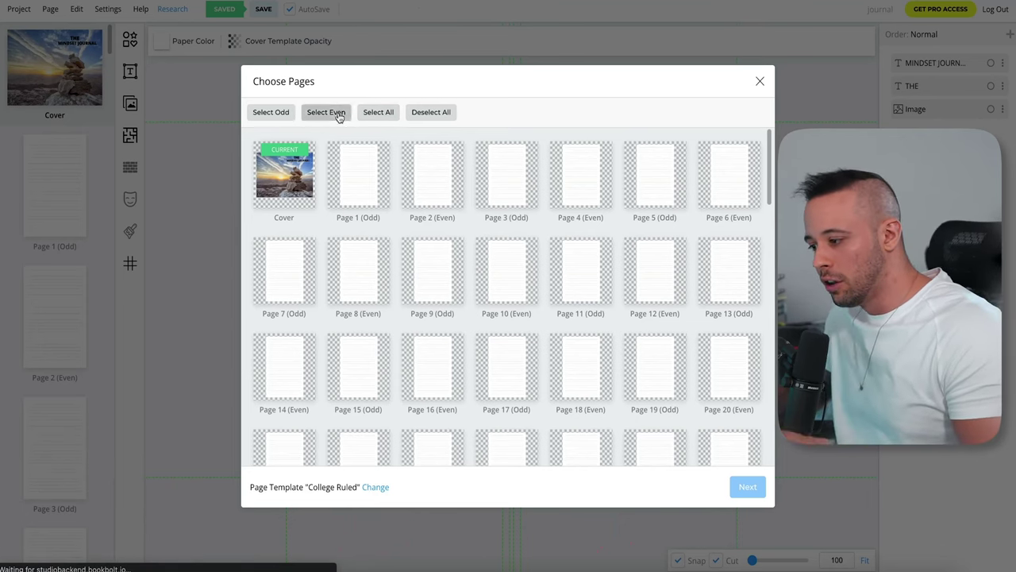
{"action": "left_click", "coordinate": [381, 113]}
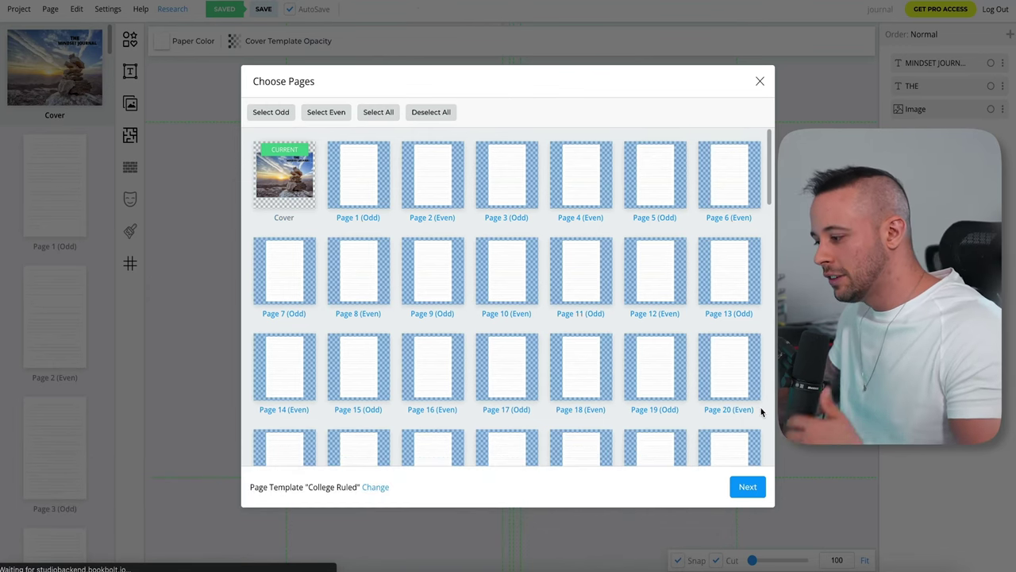
{"action": "scroll", "coordinate": [715, 366], "scroll_direction": "down", "scroll_amount": 15}
{"action": "scroll", "coordinate": [512, 262], "scroll_direction": "up", "scroll_amount": 15}
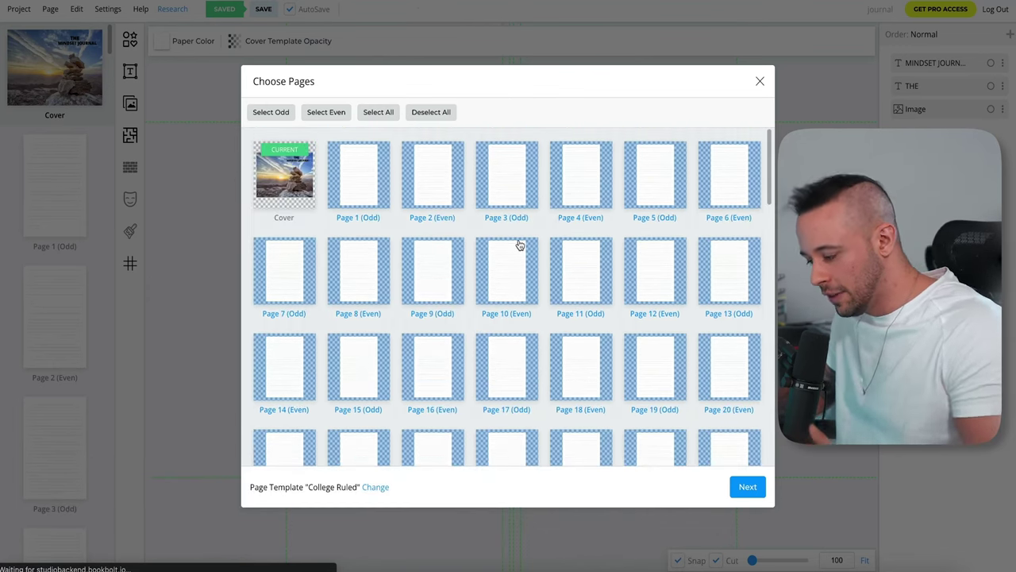
{"action": "left_click", "coordinate": [747, 487]}
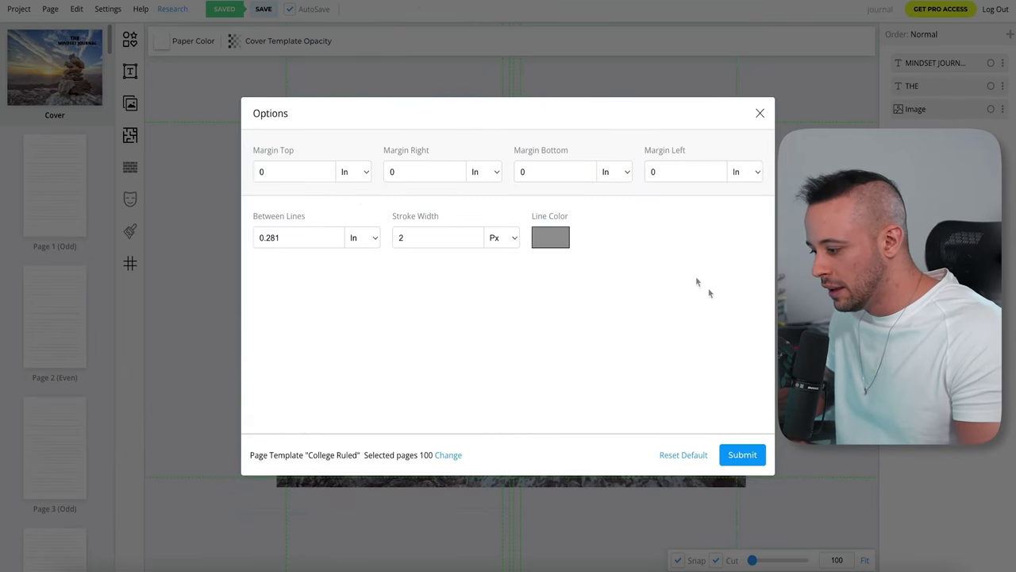
{"action": "left_click", "coordinate": [744, 457]}
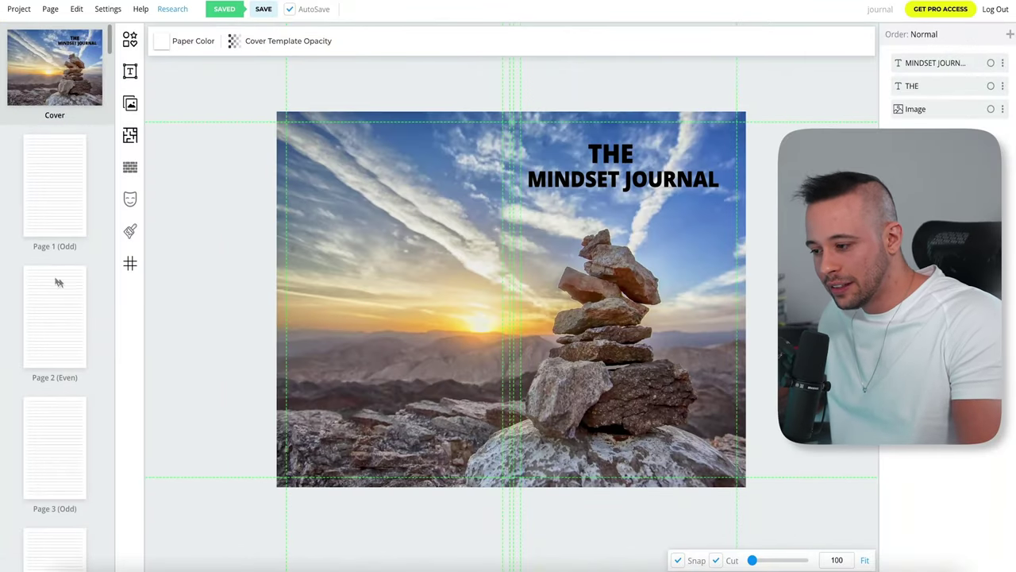
{"action": "scroll", "coordinate": [60, 204], "scroll_direction": "down", "scroll_amount": 20}
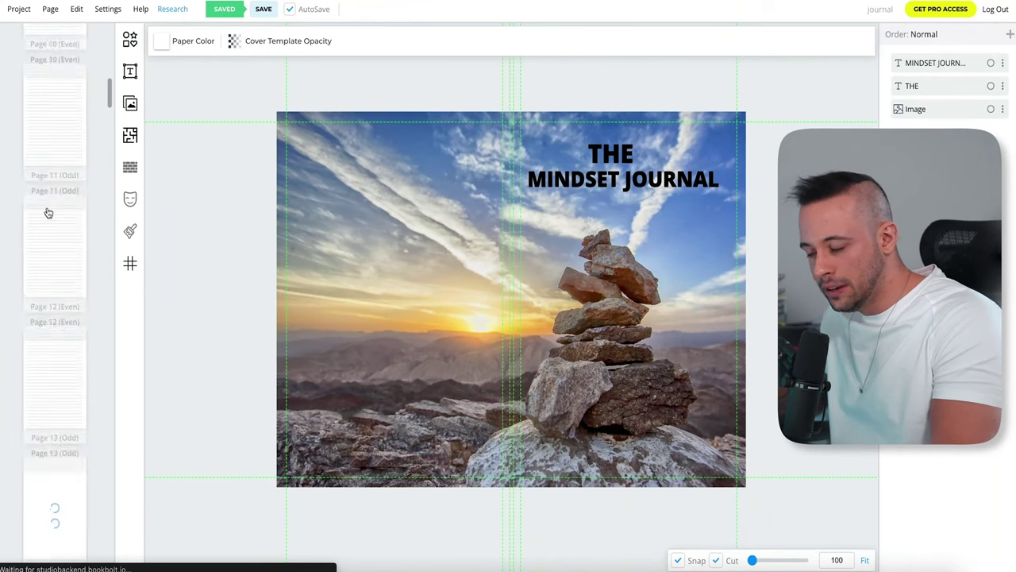
{"action": "scroll", "coordinate": [52, 180], "scroll_direction": "up", "scroll_amount": 20}
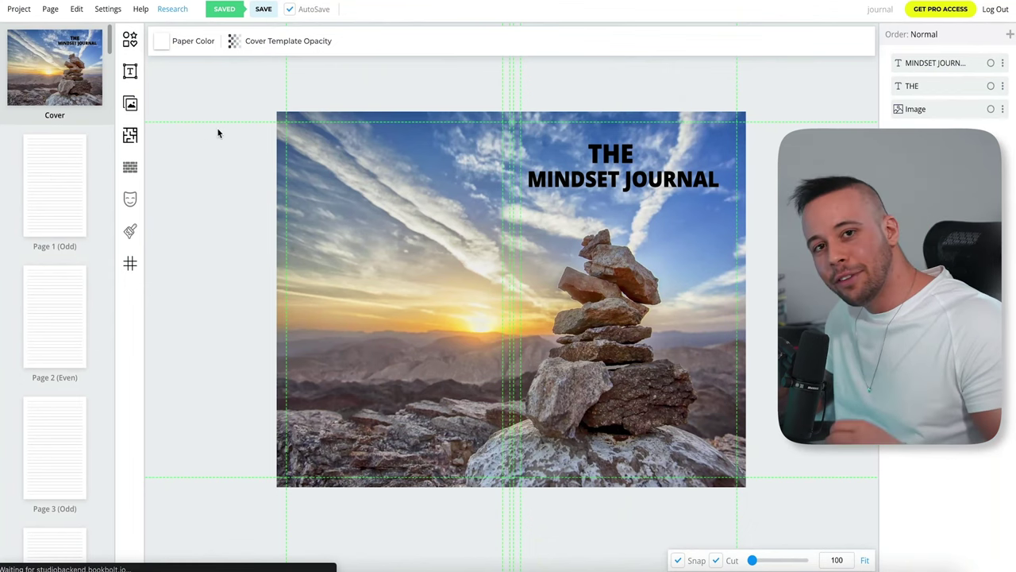
{"action": "left_click", "coordinate": [17, 12]}
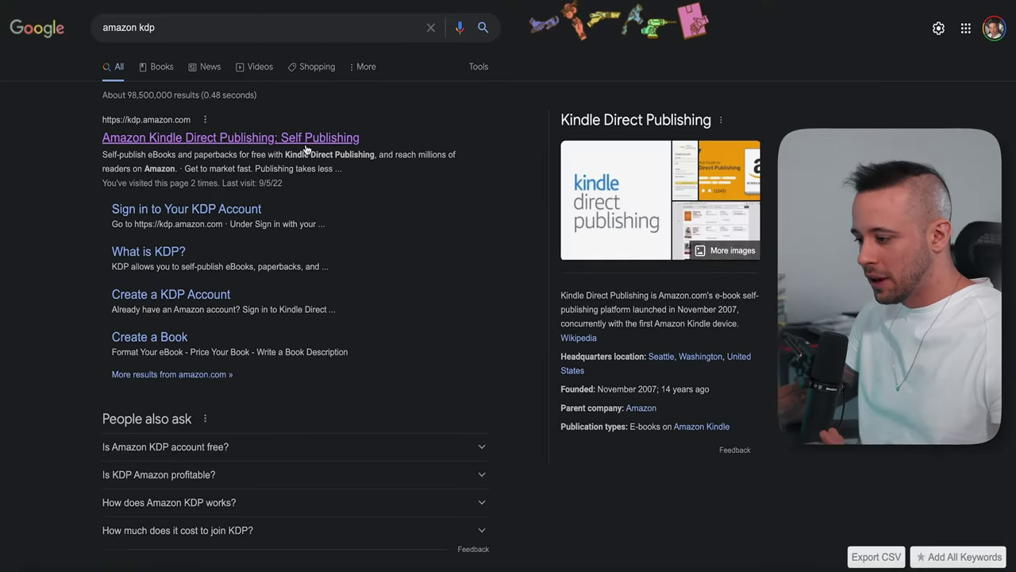
Switch to the Amazon Kindle Direct Publishing site from the Google results and examine when royalties are paid
{"action": "left_click", "coordinate": [231, 137]}
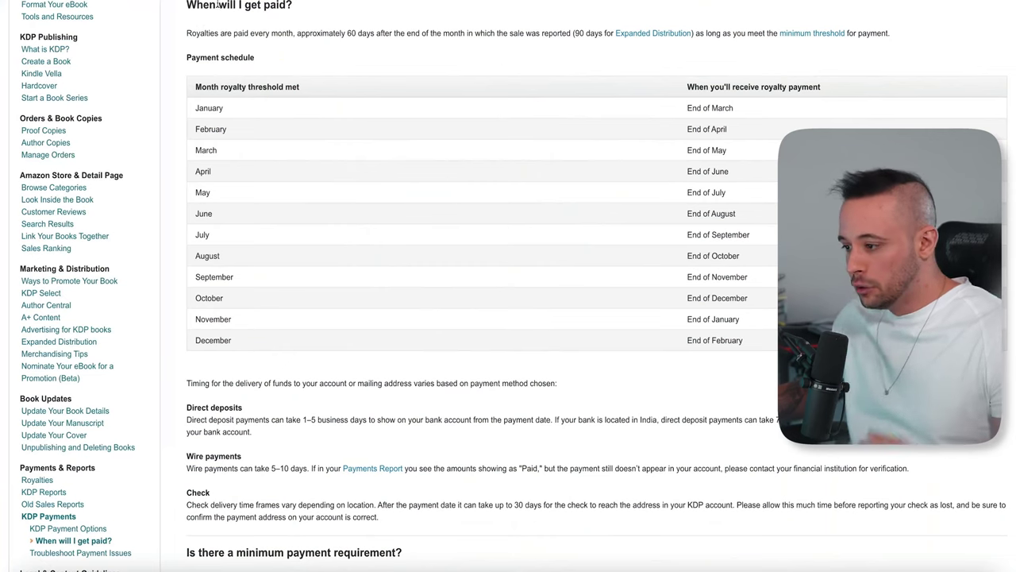
{"action": "left_click_drag", "start_coordinate": [187, 33], "coordinate": [300, 34]}
{"action": "left_click_drag", "start_coordinate": [297, 33], "coordinate": [540, 36]}
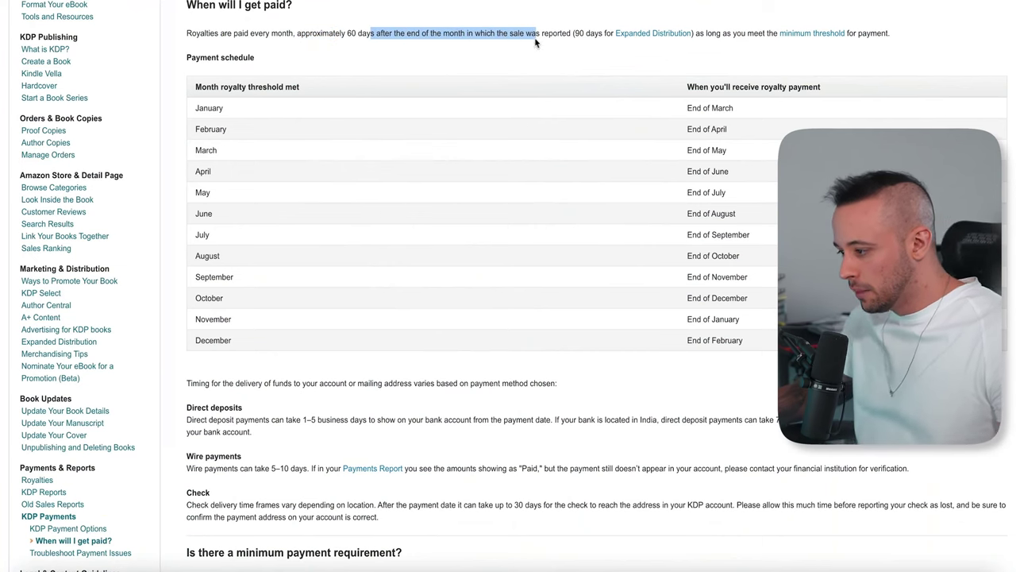
{"action": "left_click", "coordinate": [537, 46]}
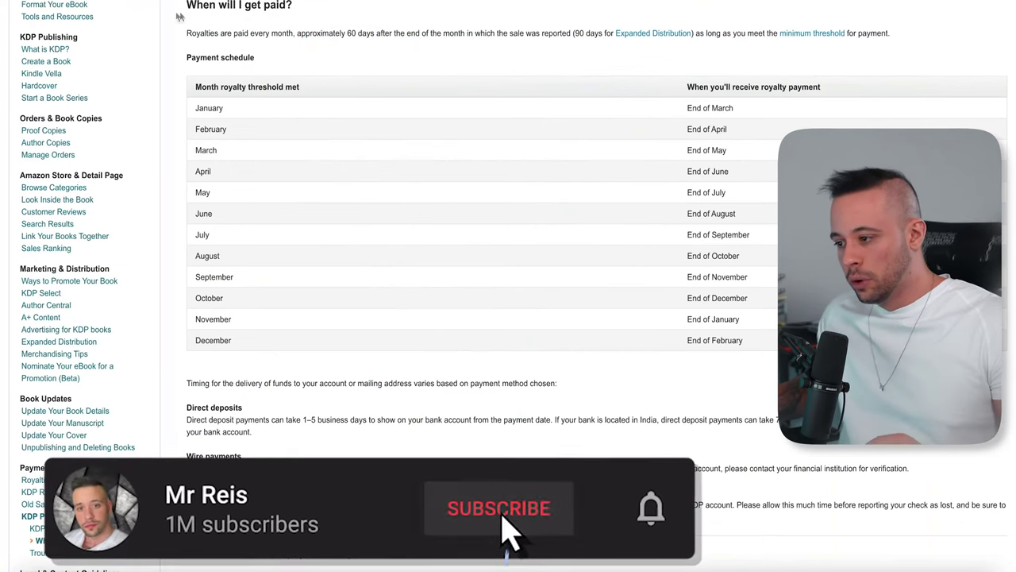
{"action": "left_click_drag", "start_coordinate": [214, 33], "coordinate": [364, 33]}
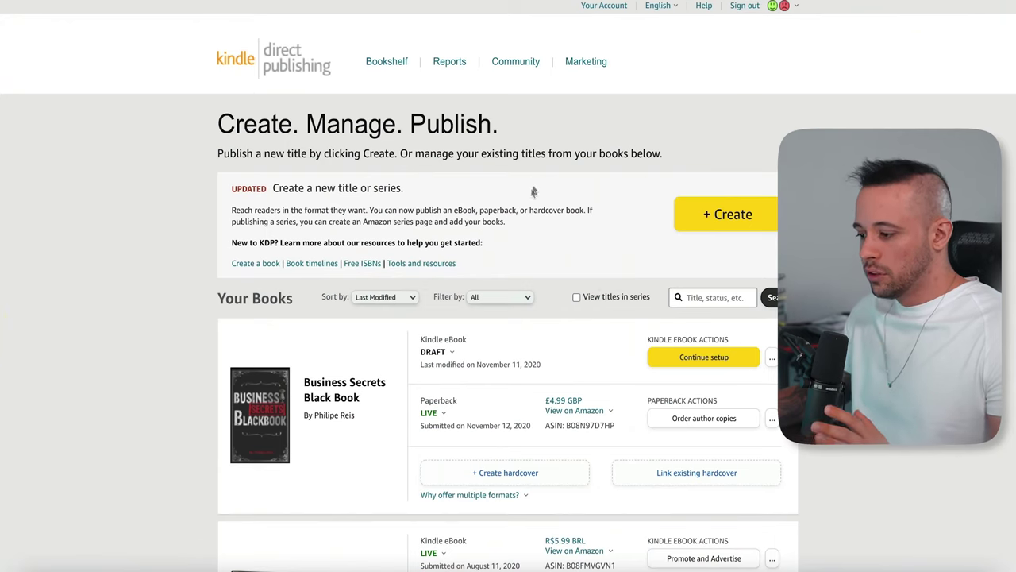
Create a new paperback title from the KDP bookshelf
{"action": "left_click", "coordinate": [722, 228]}
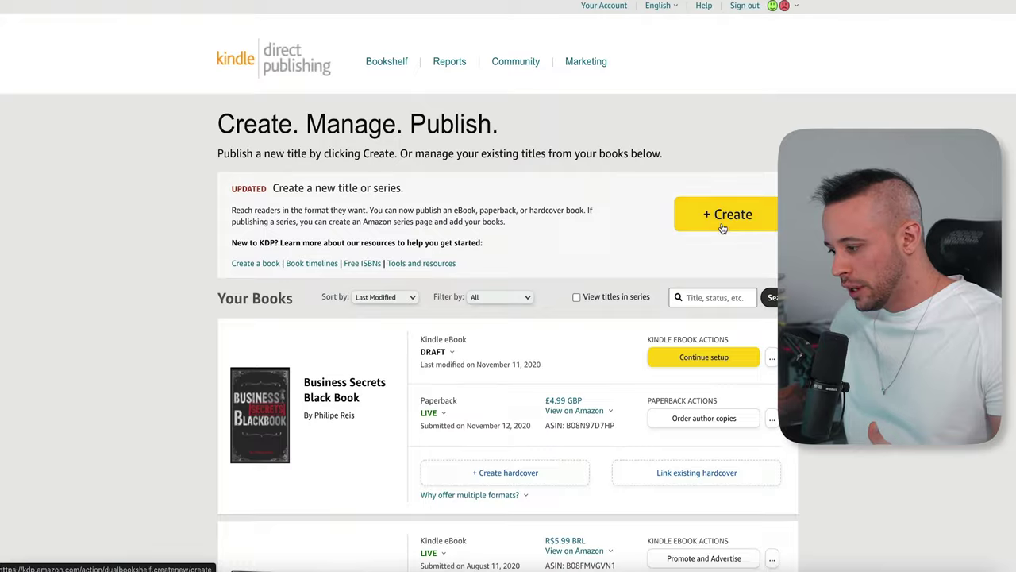
{"action": "scroll", "coordinate": [601, 150], "scroll_direction": "down", "scroll_amount": 3}
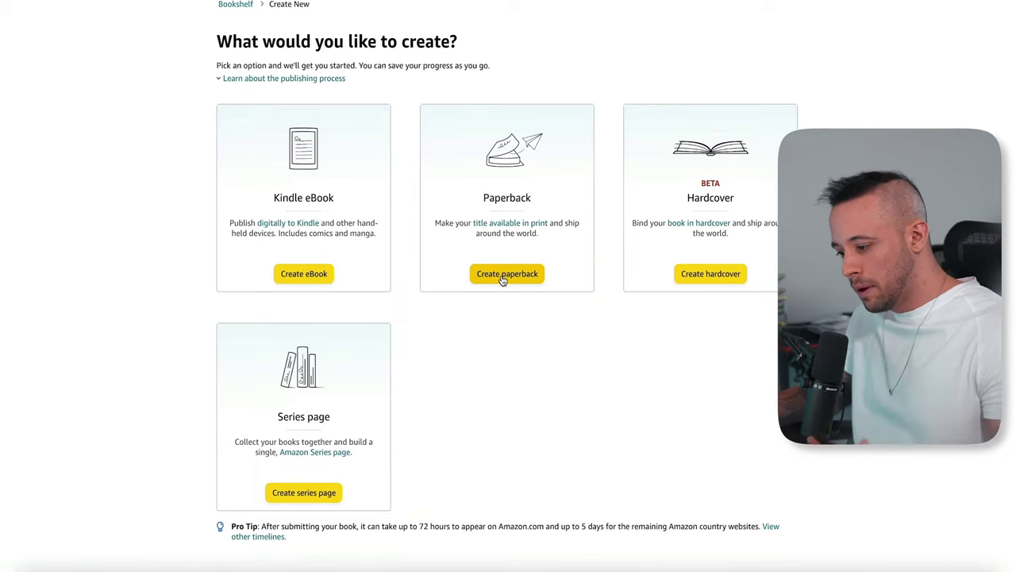
{"action": "left_click", "coordinate": [502, 275]}
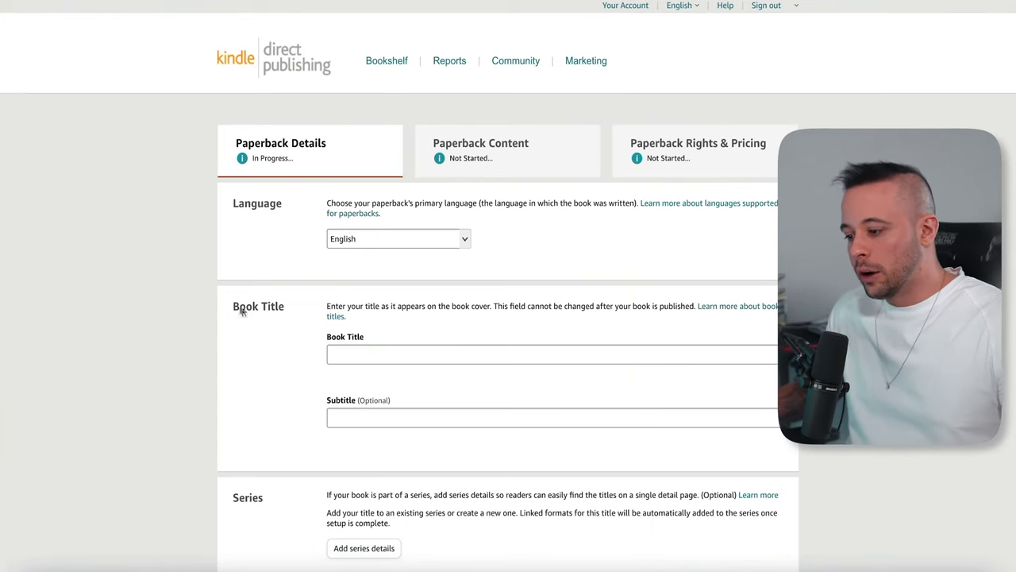
Examine the paperback details form from the book title and subtitle through series, edition number, author and description
{"action": "left_click_drag", "start_coordinate": [284, 309], "coordinate": [226, 298]}
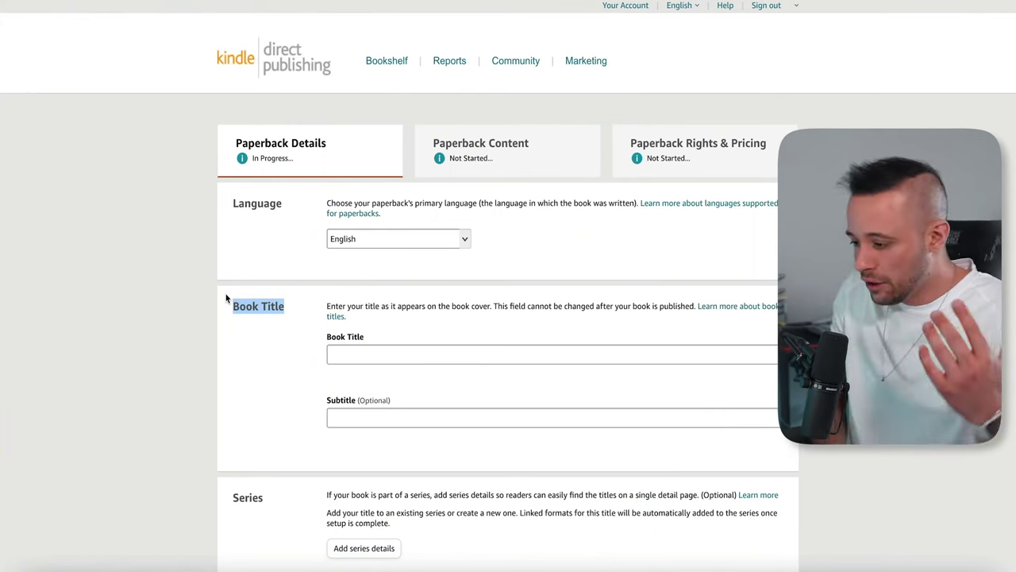
{"action": "left_click", "coordinate": [452, 354]}
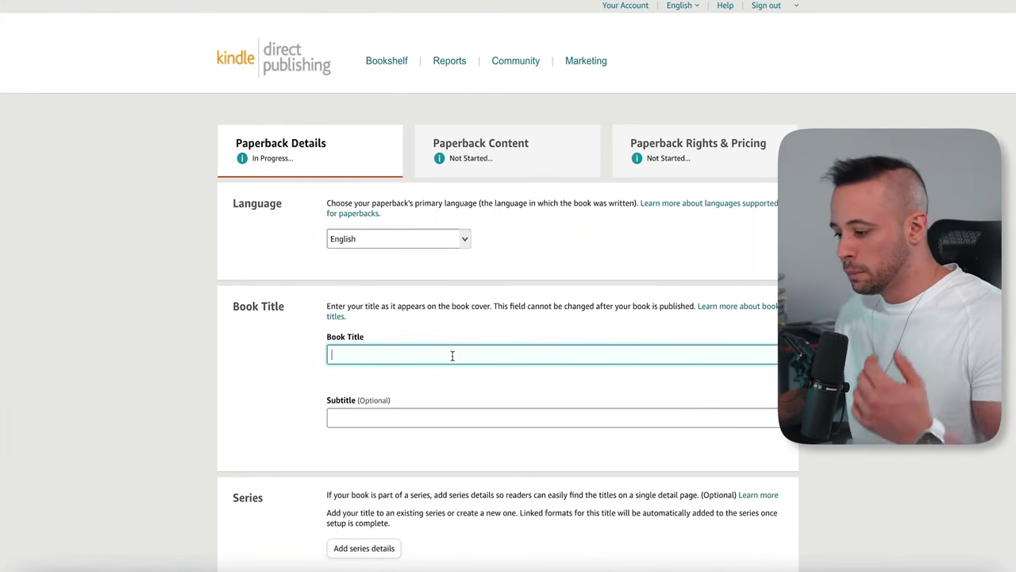
{"action": "scroll", "coordinate": [387, 290], "scroll_direction": "down", "scroll_amount": 2}
{"action": "left_click", "coordinate": [389, 275]}
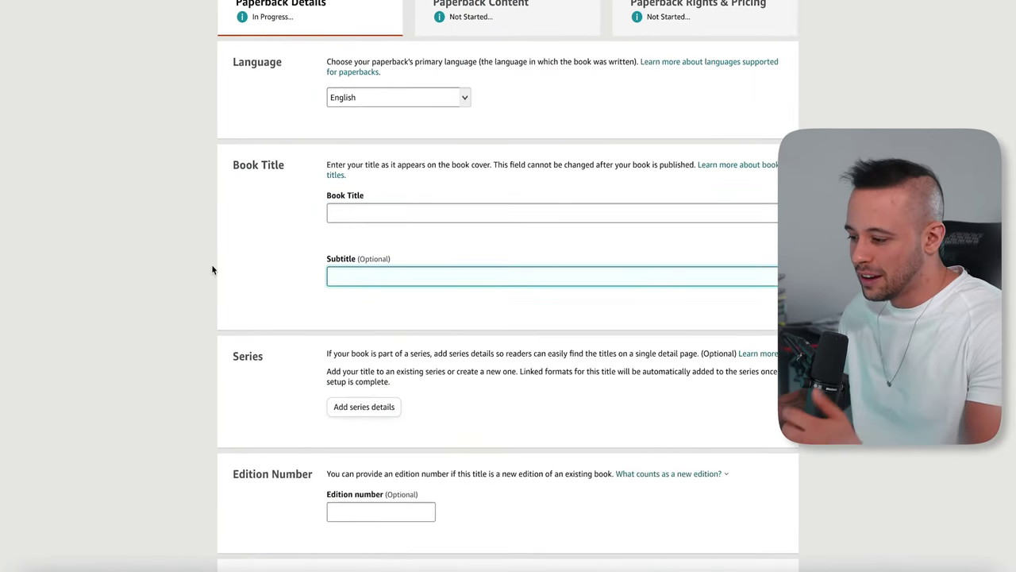
{"action": "scroll", "coordinate": [199, 286], "scroll_direction": "down", "scroll_amount": 2}
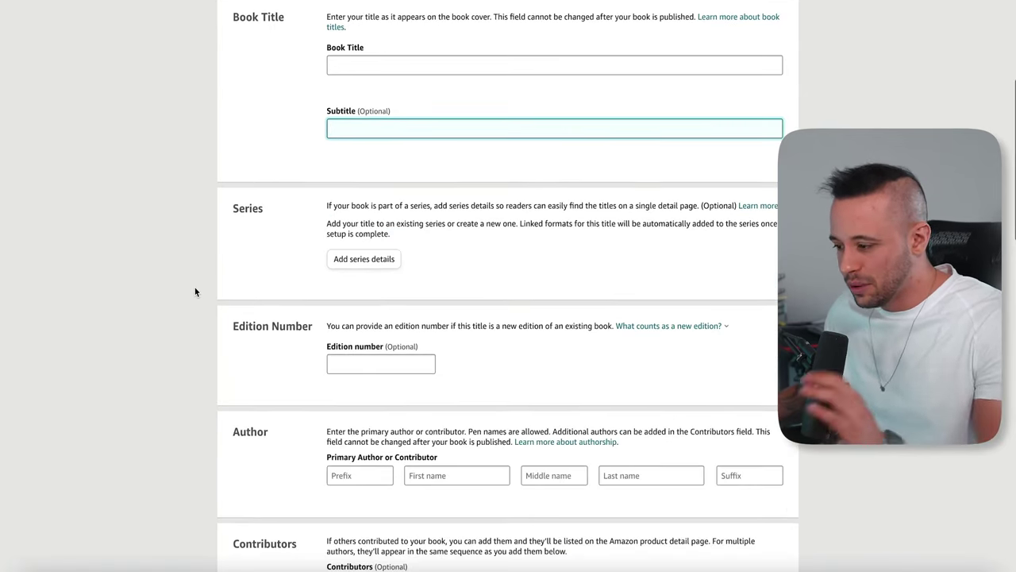
{"action": "scroll", "coordinate": [213, 285], "scroll_direction": "down", "scroll_amount": 1}
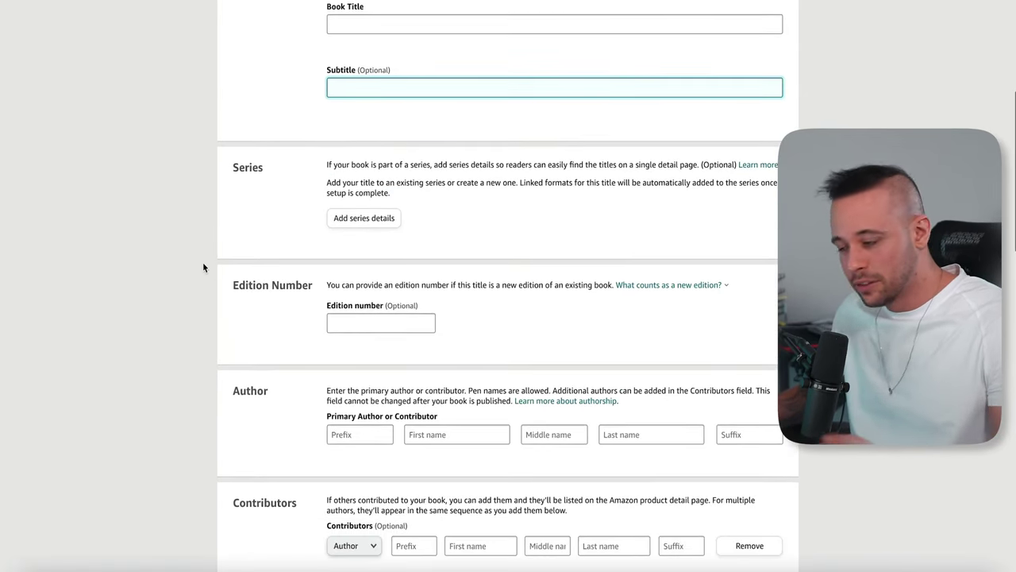
{"action": "left_click_drag", "start_coordinate": [293, 154], "coordinate": [522, 208]}
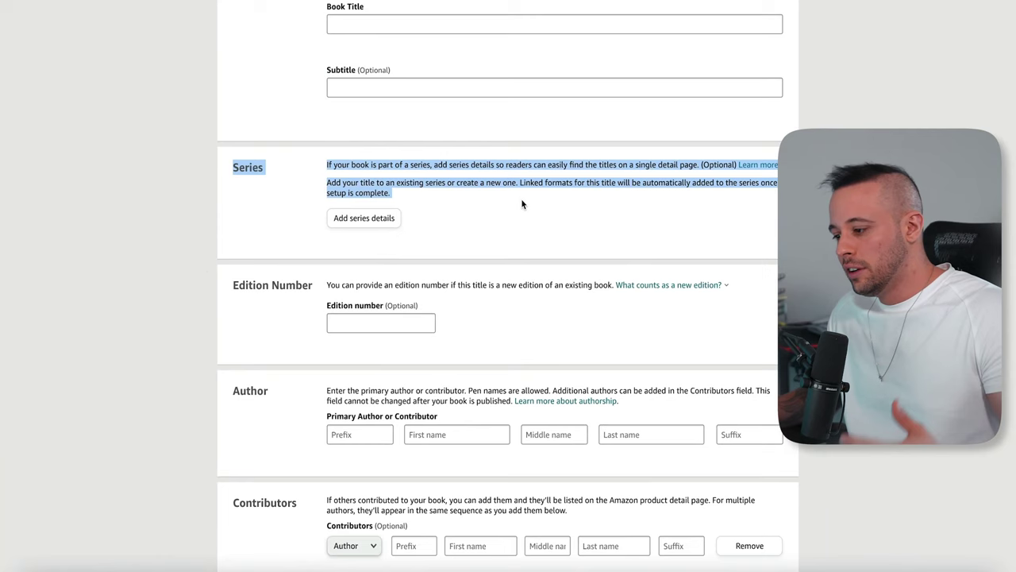
{"action": "left_click", "coordinate": [522, 208]}
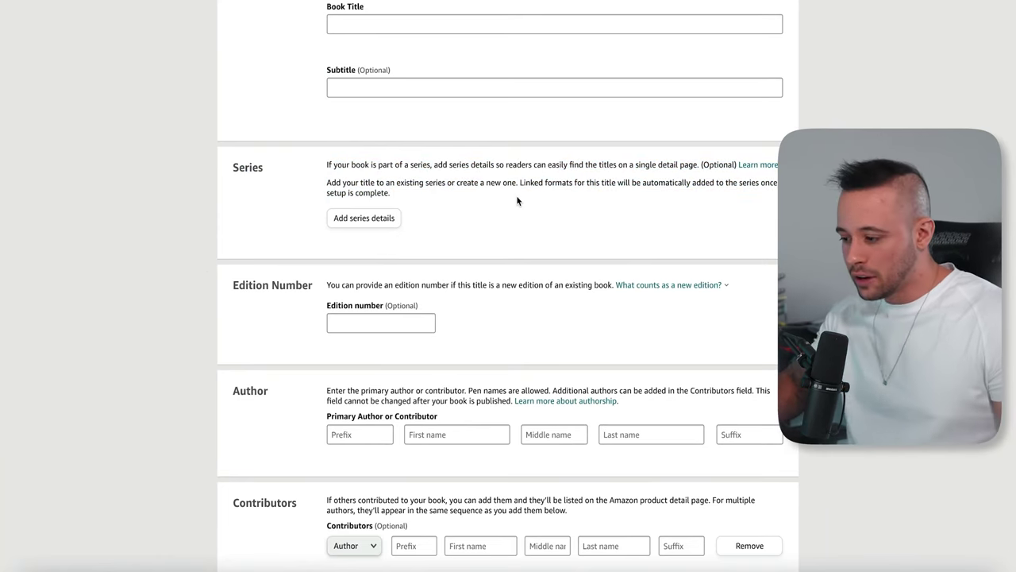
{"action": "left_click_drag", "start_coordinate": [238, 294], "coordinate": [404, 268]}
{"action": "left_click", "coordinate": [404, 268]}
{"action": "scroll", "coordinate": [399, 349], "scroll_direction": "down", "scroll_amount": 3}
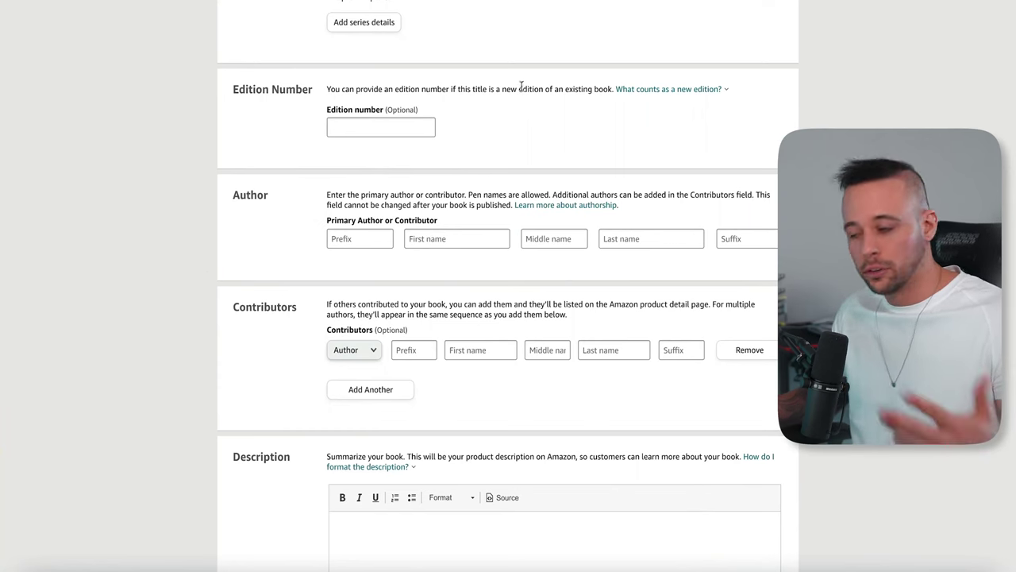
{"action": "scroll", "coordinate": [457, 181], "scroll_direction": "down", "scroll_amount": 3}
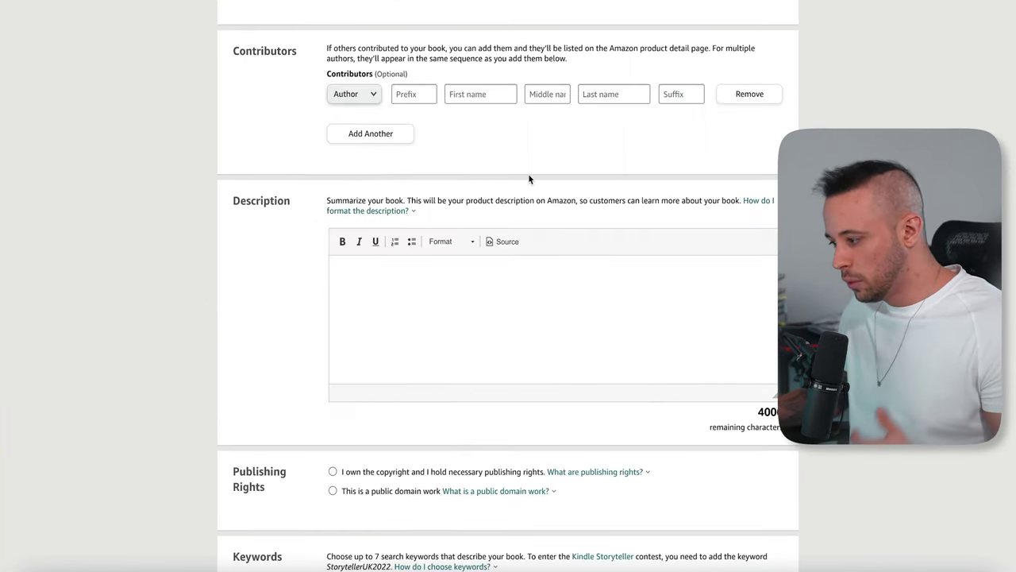
Fill in the primary author's first and last name and check the optional Contributors section
{"action": "scroll", "coordinate": [528, 175], "scroll_direction": "up", "scroll_amount": 2}
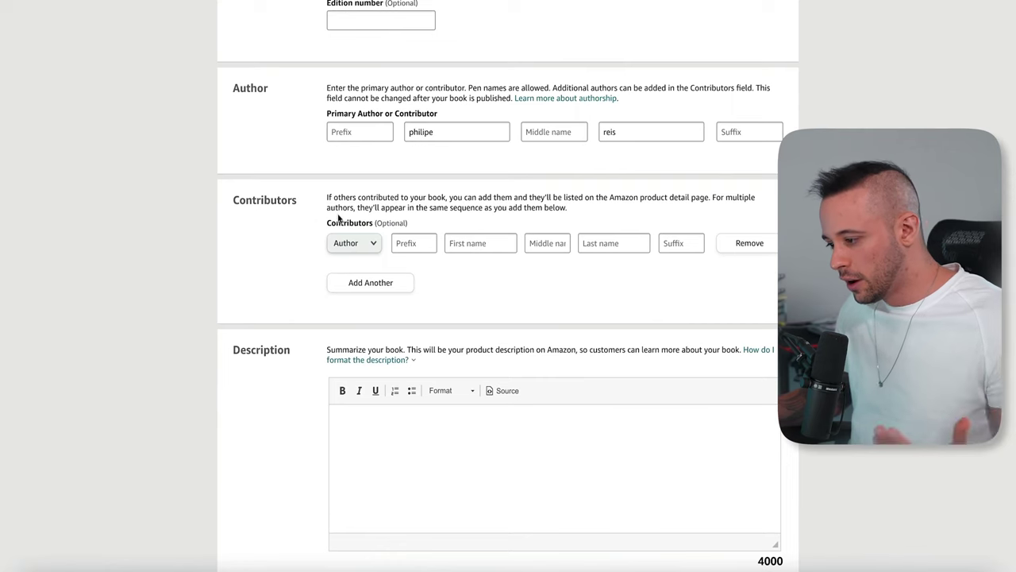
{"action": "triple_click", "coordinate": [340, 194]}
{"action": "left_click_drag", "start_coordinate": [392, 223], "coordinate": [343, 223]}
{"action": "left_click", "coordinate": [430, 232]}
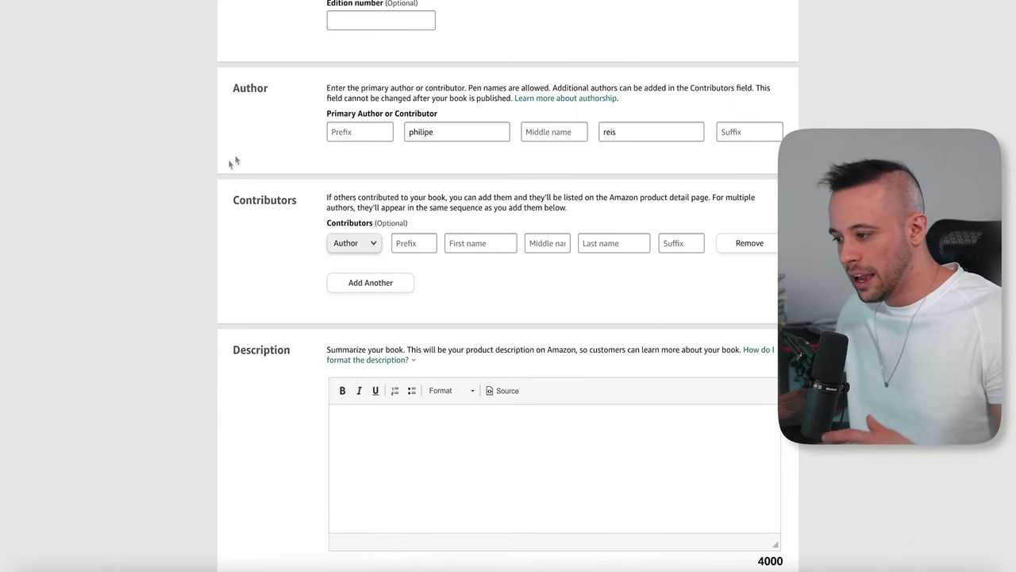
Enter "the mindset" as the paperback's book title
{"action": "scroll", "coordinate": [576, 119], "scroll_direction": "up", "scroll_amount": 2}
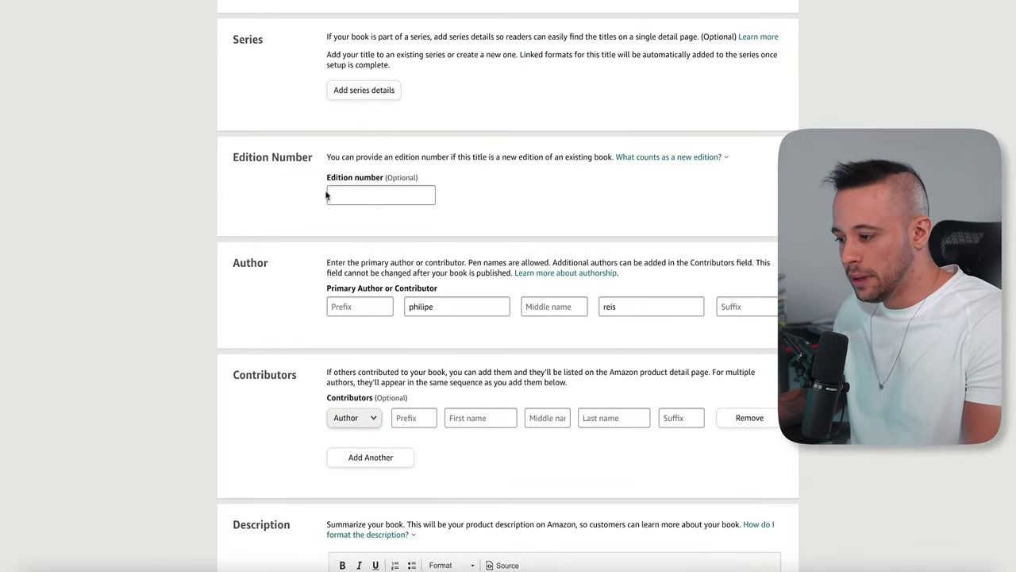
{"action": "scroll", "coordinate": [329, 197], "scroll_direction": "up", "scroll_amount": 3}
{"action": "scroll", "coordinate": [448, 165], "scroll_direction": "up", "scroll_amount": 1}
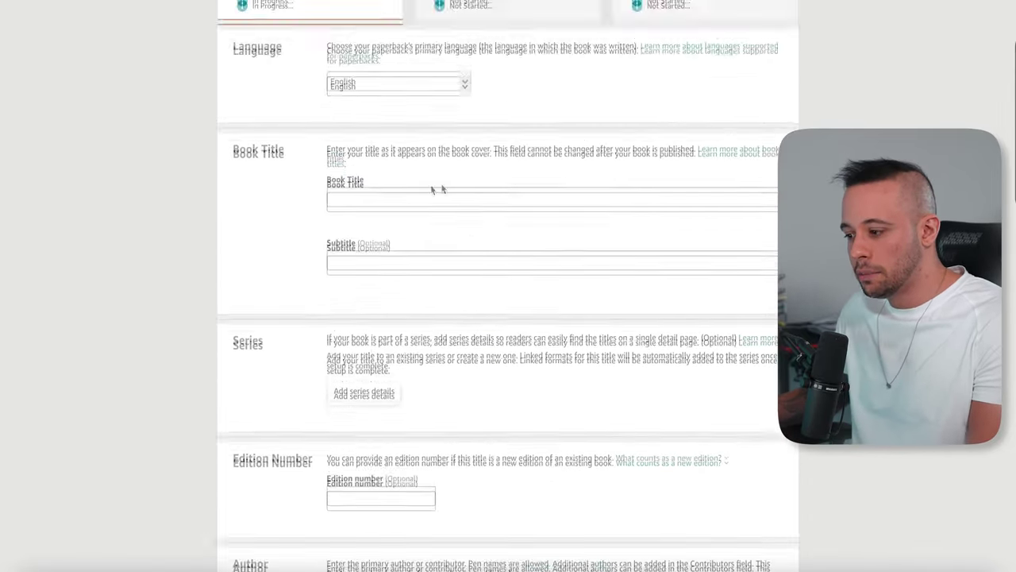
{"action": "left_click", "coordinate": [366, 221]}
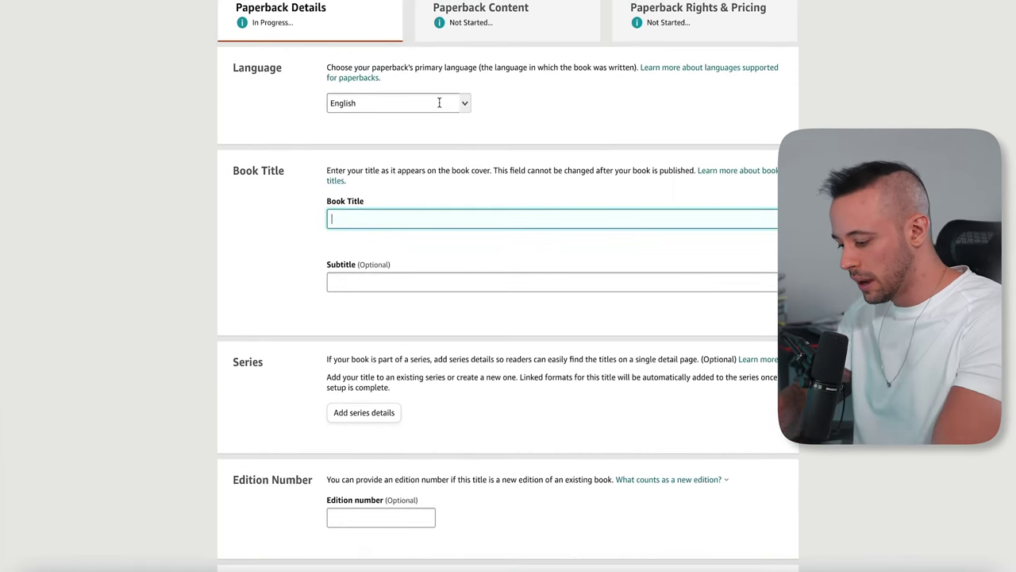
{"action": "type", "text": "the mindset"}
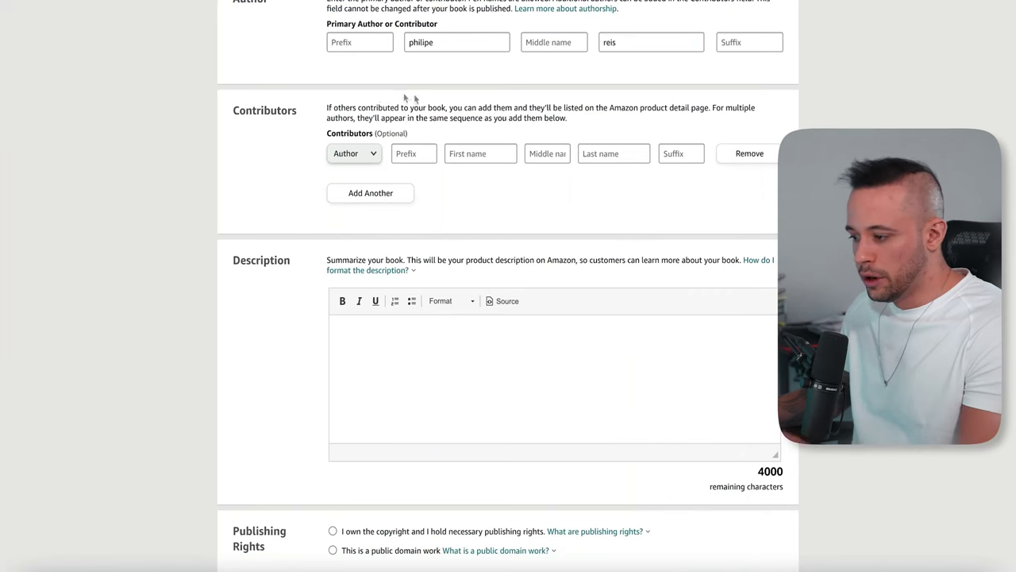
Leave the contributors empty and add a short product description summarizing the book
{"action": "left_click_drag", "start_coordinate": [404, 97], "coordinate": [483, 118]}
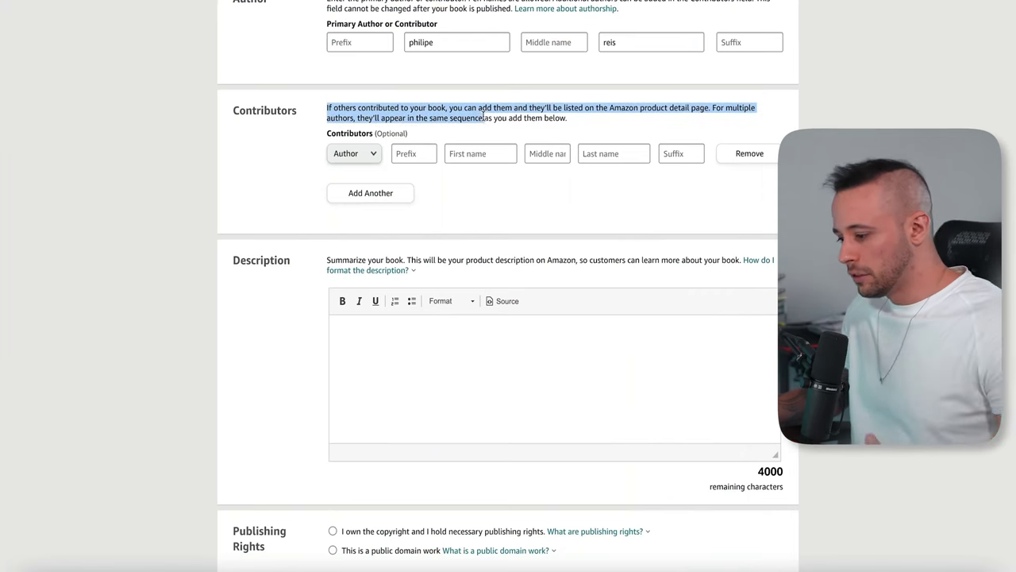
{"action": "scroll", "coordinate": [465, 297], "scroll_direction": "down", "scroll_amount": 1}
{"action": "left_click_drag", "start_coordinate": [329, 232], "coordinate": [542, 239]}
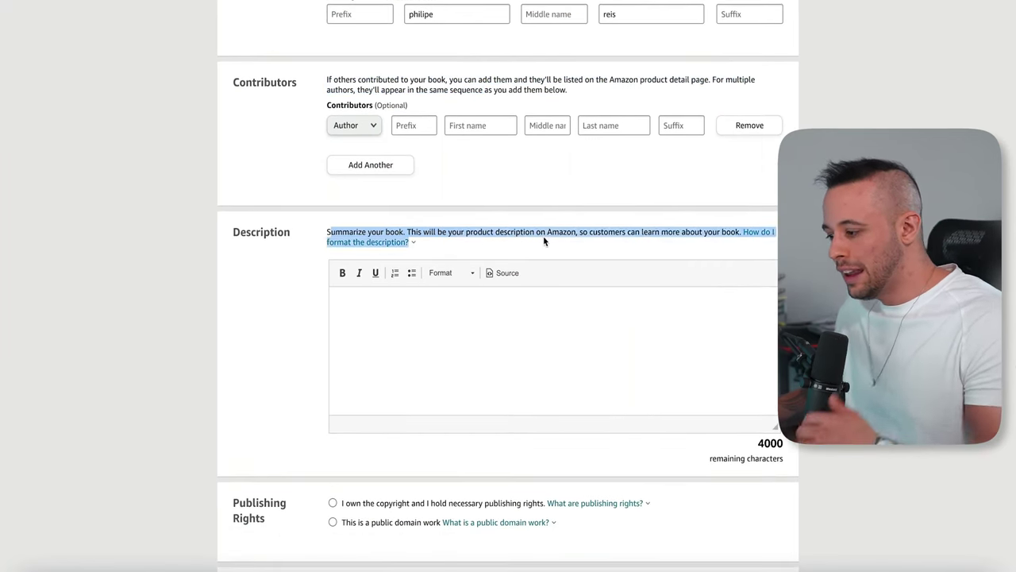
{"action": "left_click", "coordinate": [541, 238]}
{"action": "left_click", "coordinate": [453, 305]}
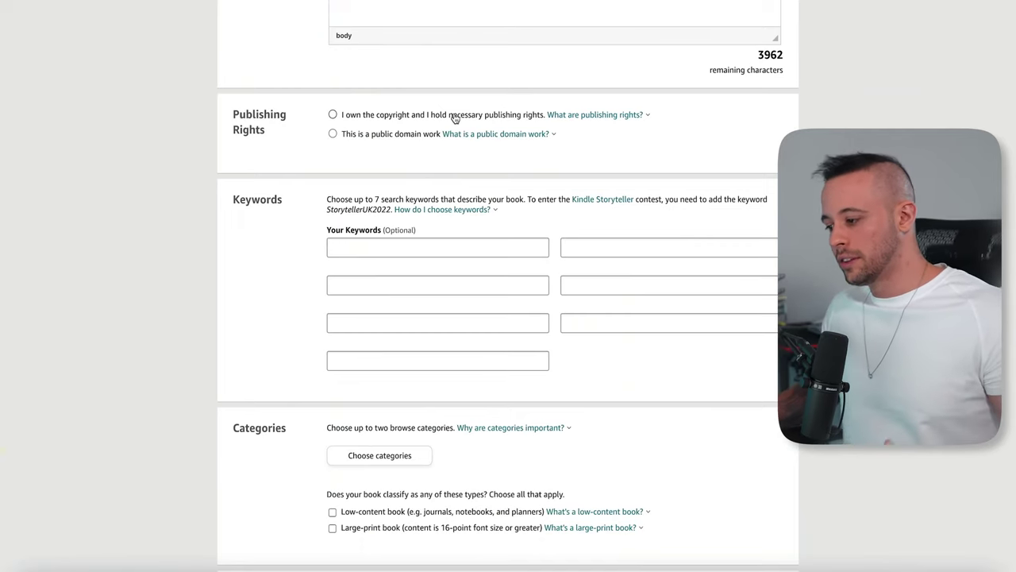
Declare ownership of the copyright and enter the keywords mindset, mindset journal, journal, millionaire mindset, and how to have a millionaire mindset
{"action": "left_click", "coordinate": [333, 115]}
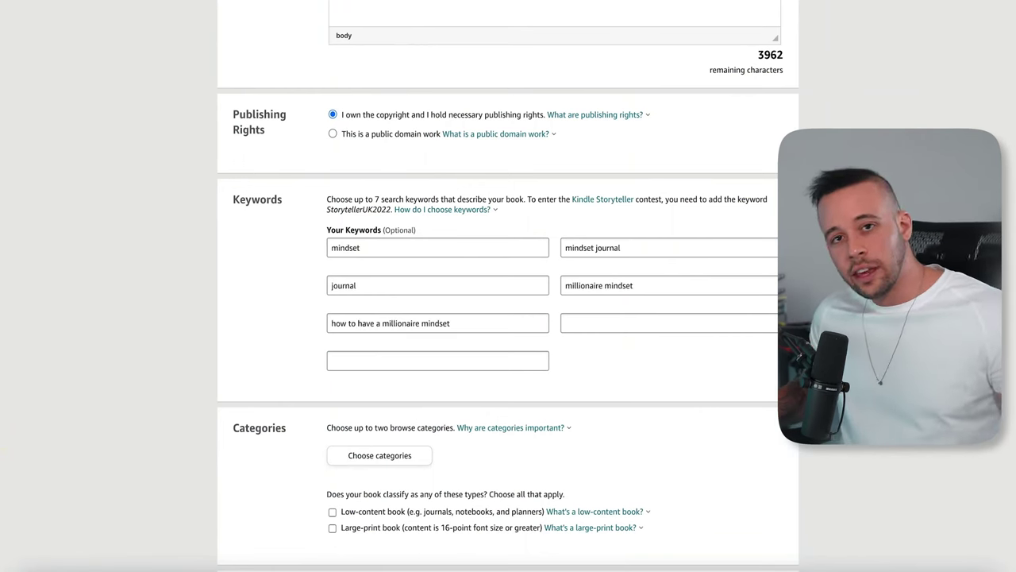
{"action": "left_click", "coordinate": [271, 126]}
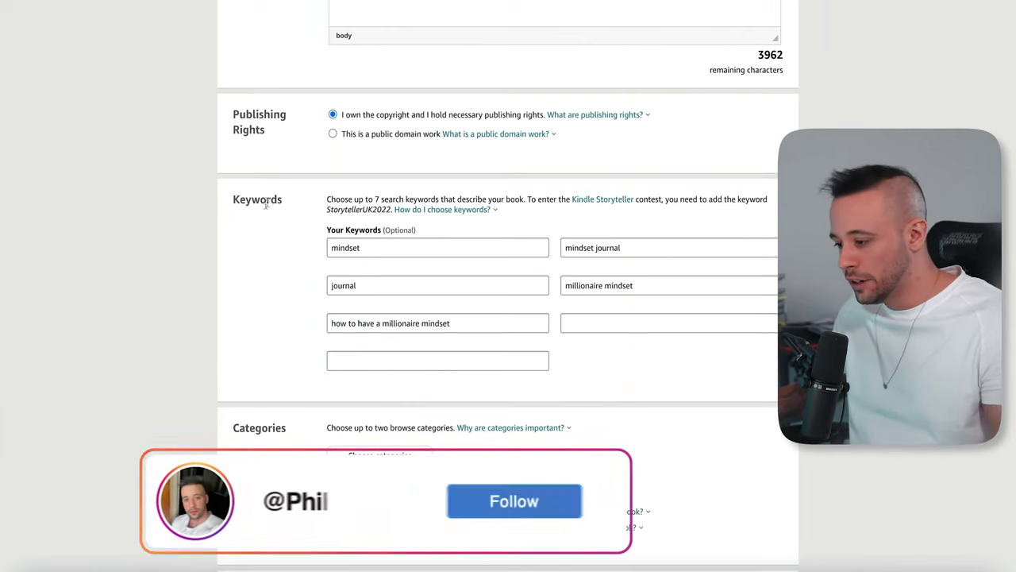
Review the search keywords entered for the book one by one
{"action": "left_click_drag", "start_coordinate": [363, 250], "coordinate": [265, 249]}
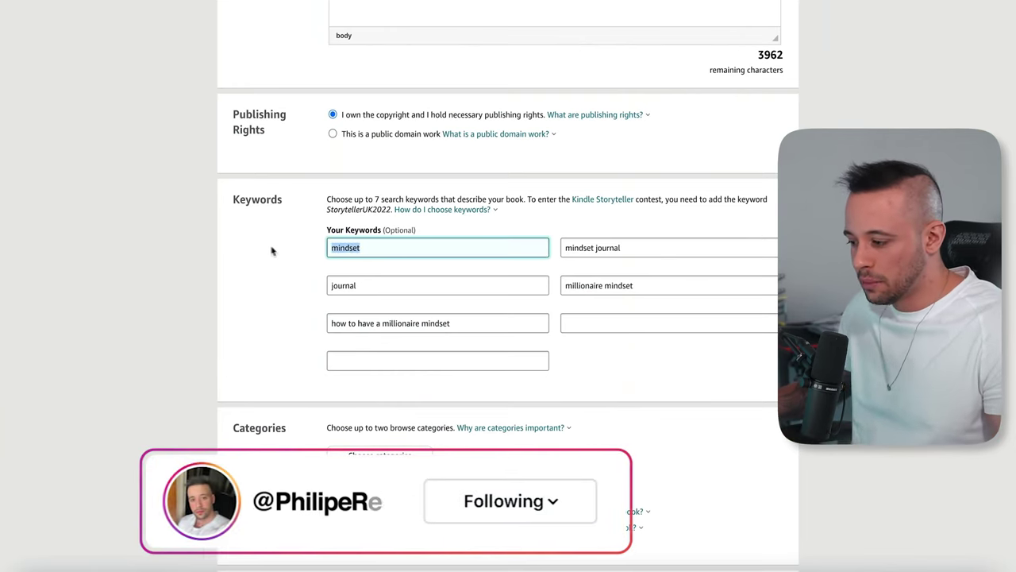
{"action": "left_click", "coordinate": [665, 241]}
{"action": "left_click", "coordinate": [664, 279]}
{"action": "left_click", "coordinate": [411, 285]}
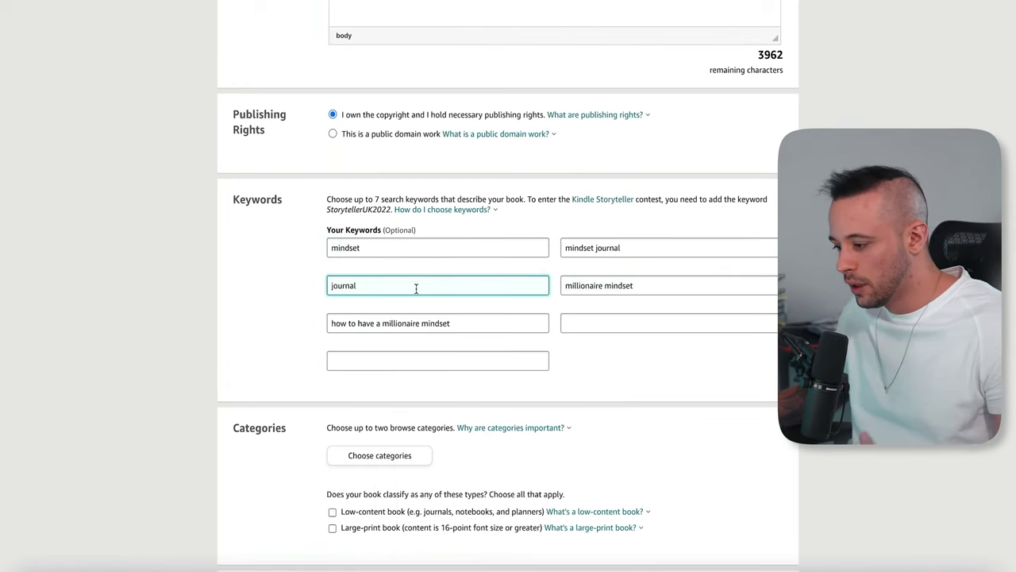
{"action": "left_click_drag", "start_coordinate": [327, 317], "coordinate": [304, 331]}
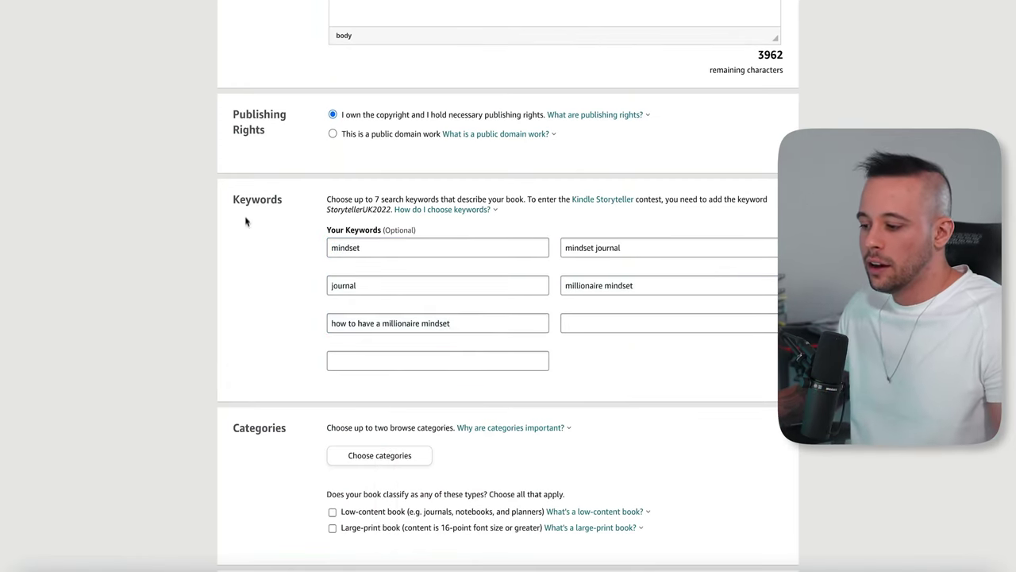
{"action": "left_click_drag", "start_coordinate": [245, 220], "coordinate": [688, 346]}
{"action": "left_click", "coordinate": [760, 368]}
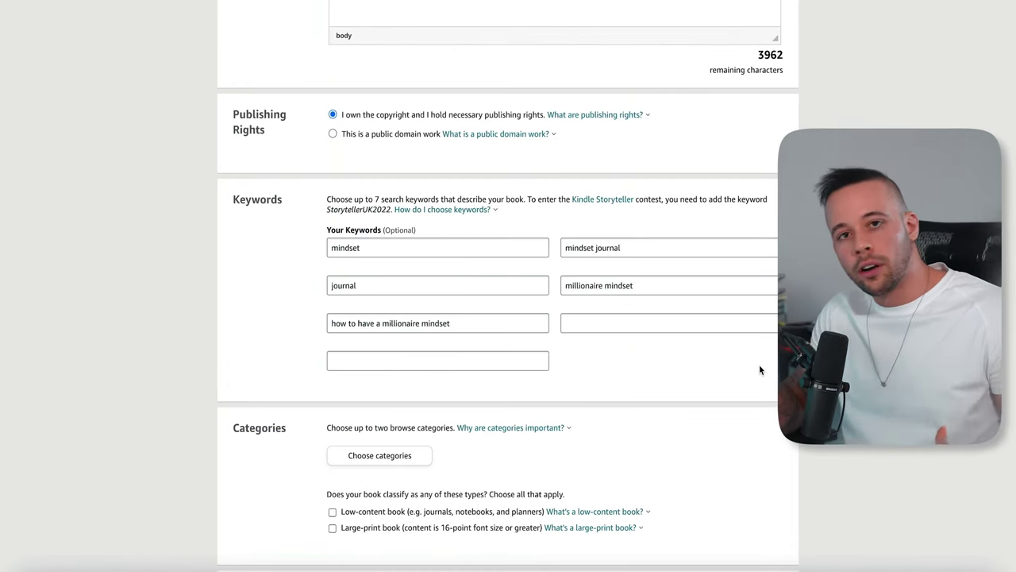